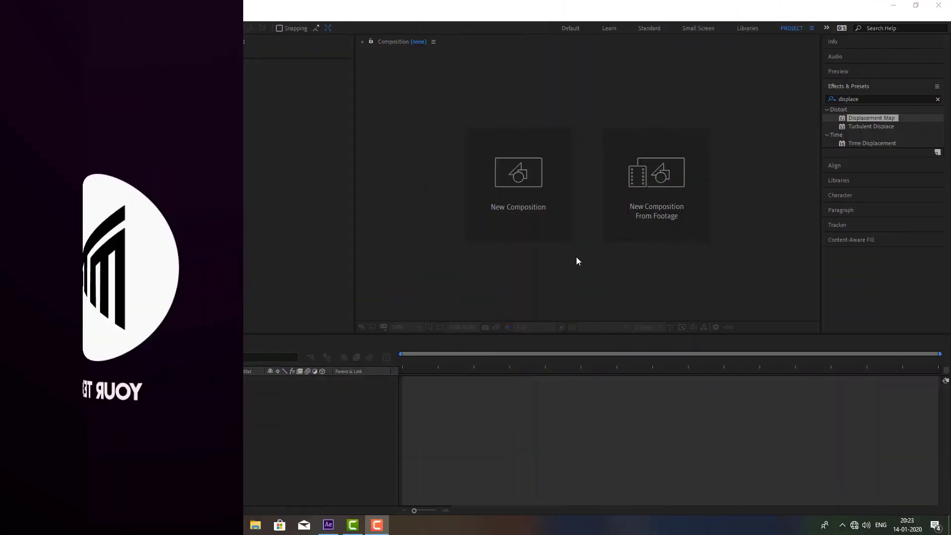
# Step: Create a new 1920×1080, 30 fps, 5-second composition named 'glitch logo animation'
pyautogui.click(520, 203)
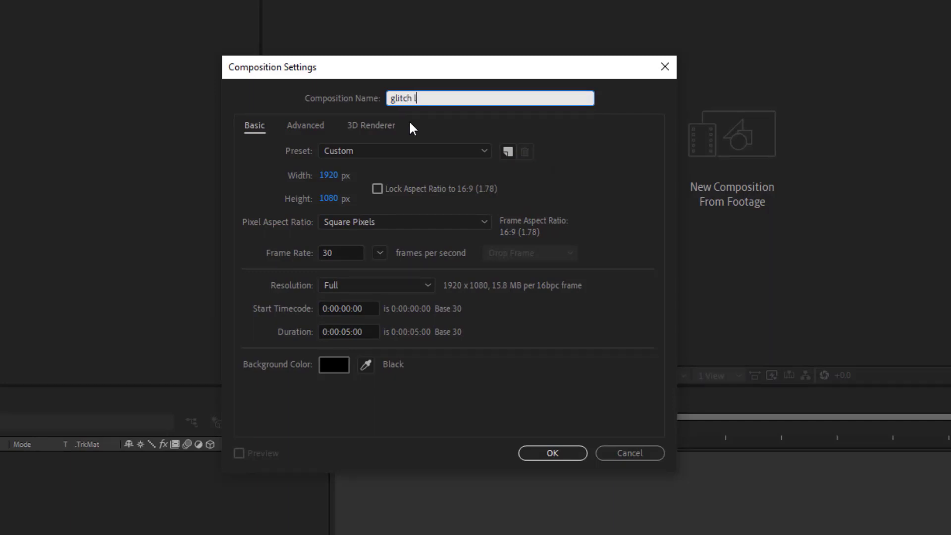
pyautogui.write('glitch logo animation')
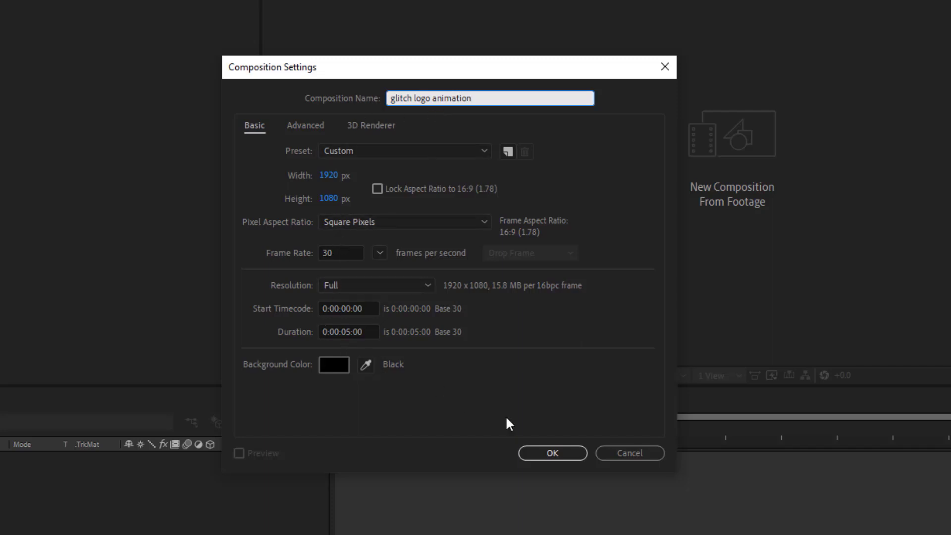
pyautogui.click(550, 453)
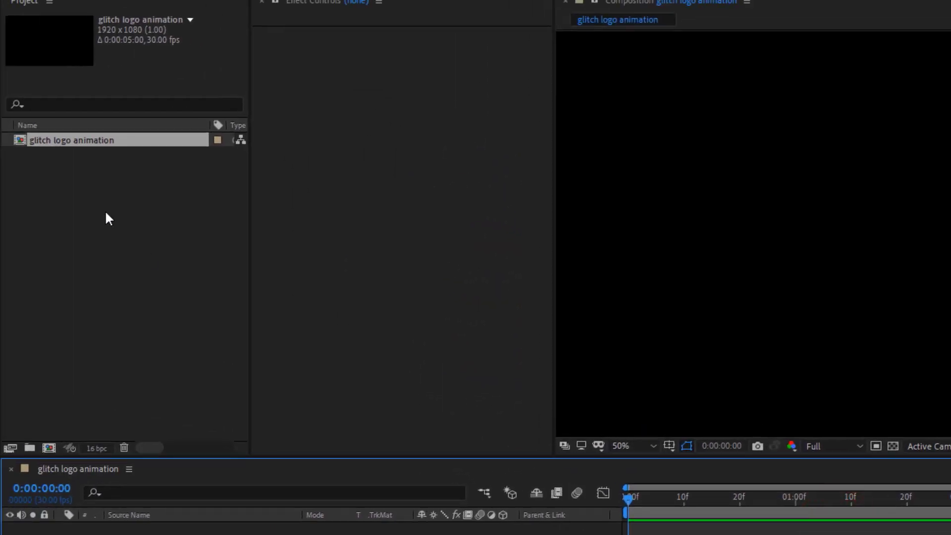
# Step: Import the channel logo white file and the Screen Glitch footage together as multiple files
pyautogui.rightClick(105, 210)
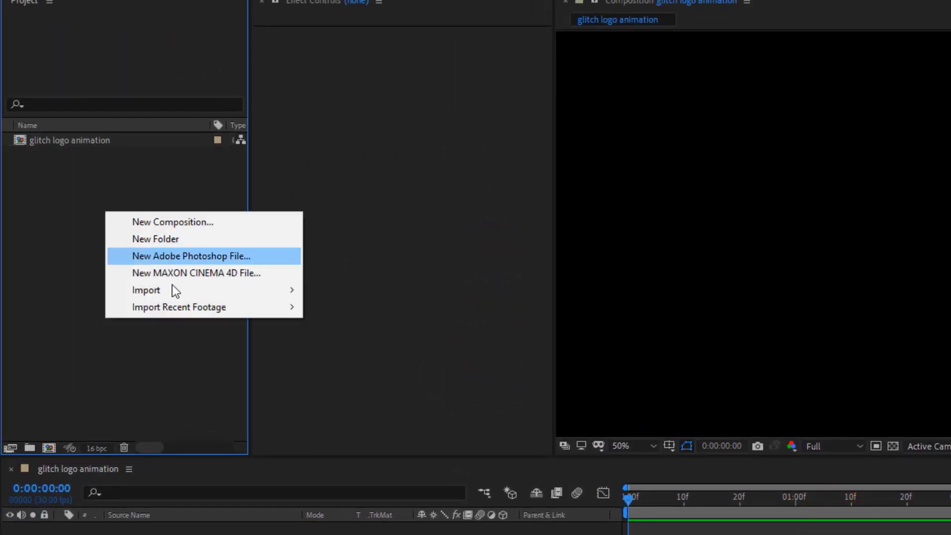
pyautogui.moveTo(176, 290)
pyautogui.click(337, 305)
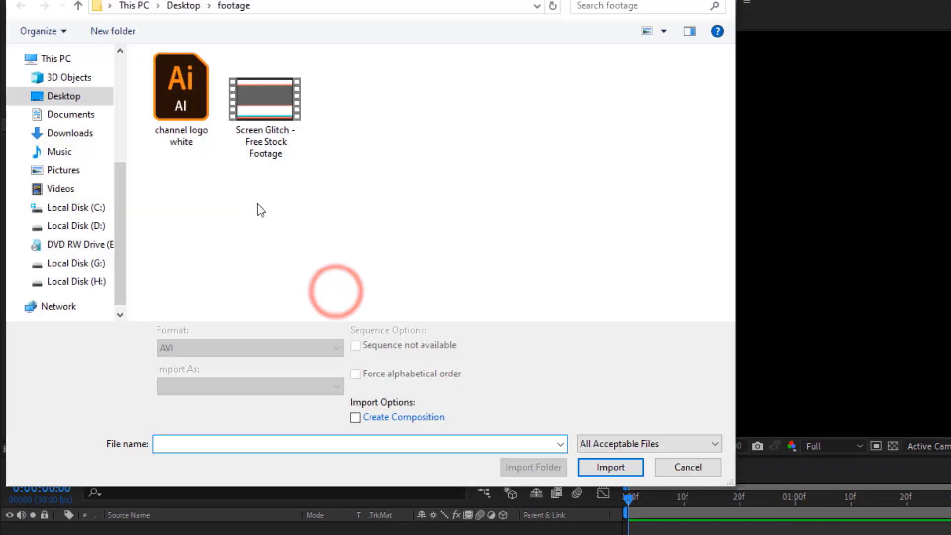
pyautogui.click(168, 123)
pyautogui.click(270, 146)
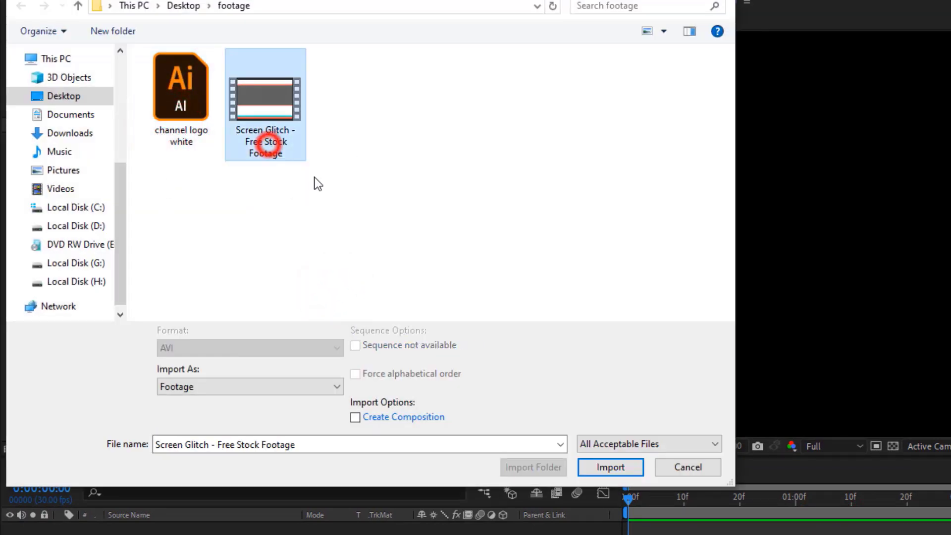
pyautogui.keyDown('ctrl'); pyautogui.click(200, 130); pyautogui.keyUp('ctrl')
pyautogui.click(618, 462)
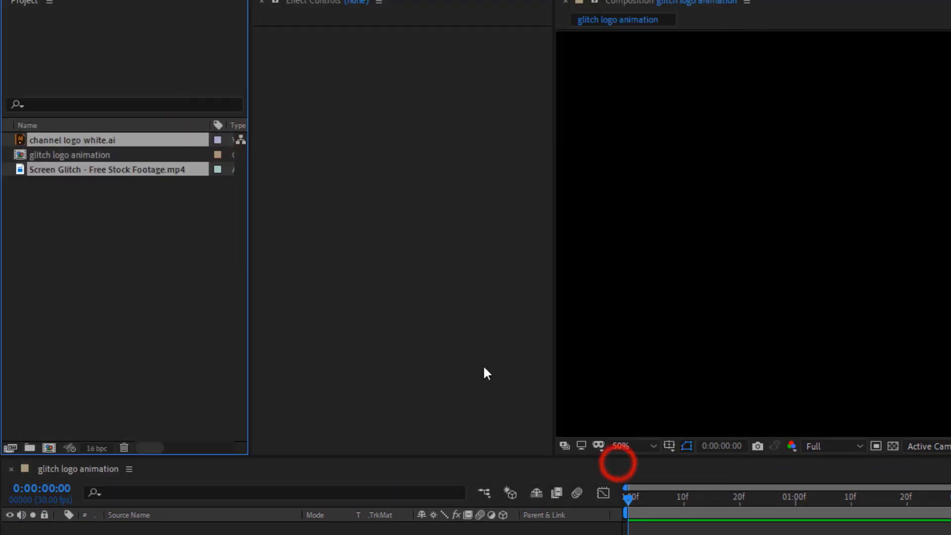
# Step: Place both imported files into the composition and hide the Screen Glitch footage layer
pyautogui.moveTo(130, 164); pyautogui.dragTo(182, 534)
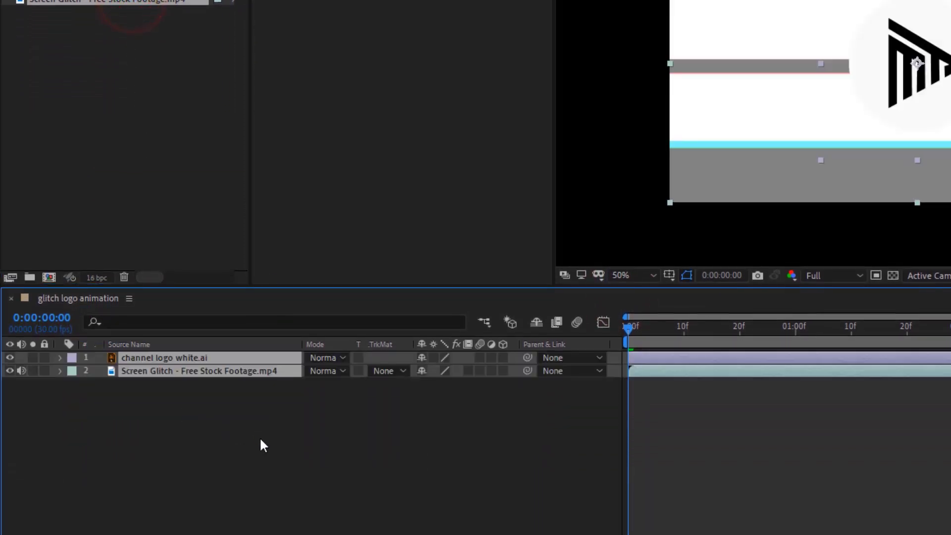
pyautogui.click(259, 437)
pyautogui.click(9, 371)
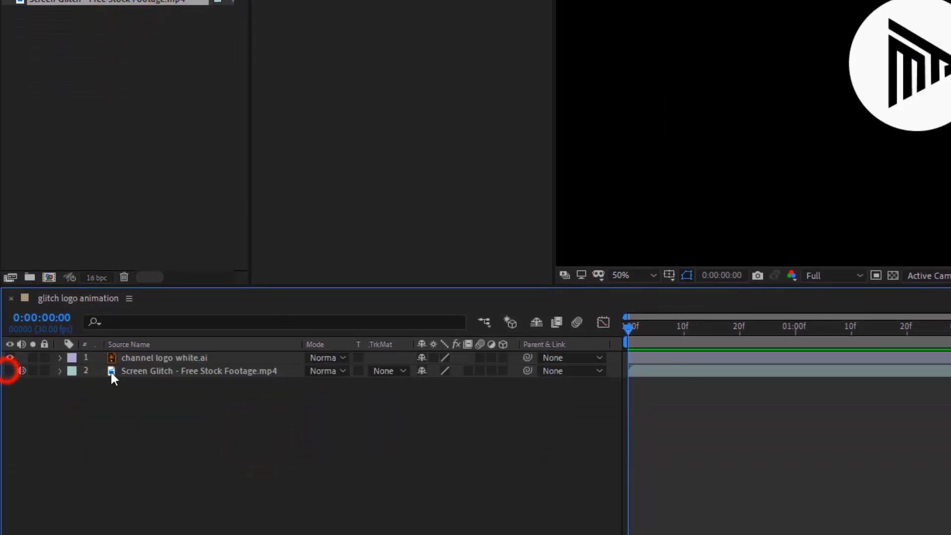
# Step: Pre-compose the channel logo white layer into a precomp named 'logo'
pyautogui.click(136, 358)
pyautogui.rightClick(136, 360)
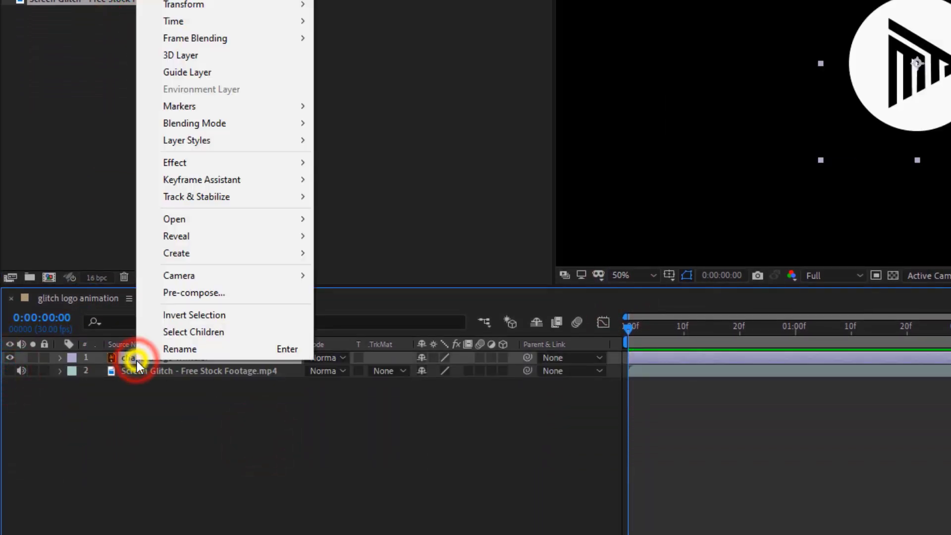
pyautogui.click(178, 293)
pyautogui.write('logoi')
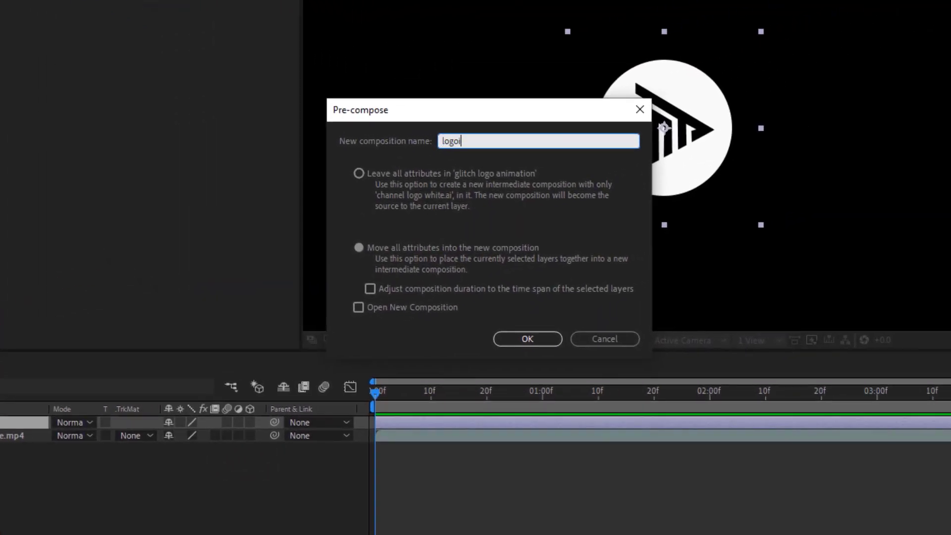
pyautogui.press('BackSpace')
pyautogui.click(555, 341)
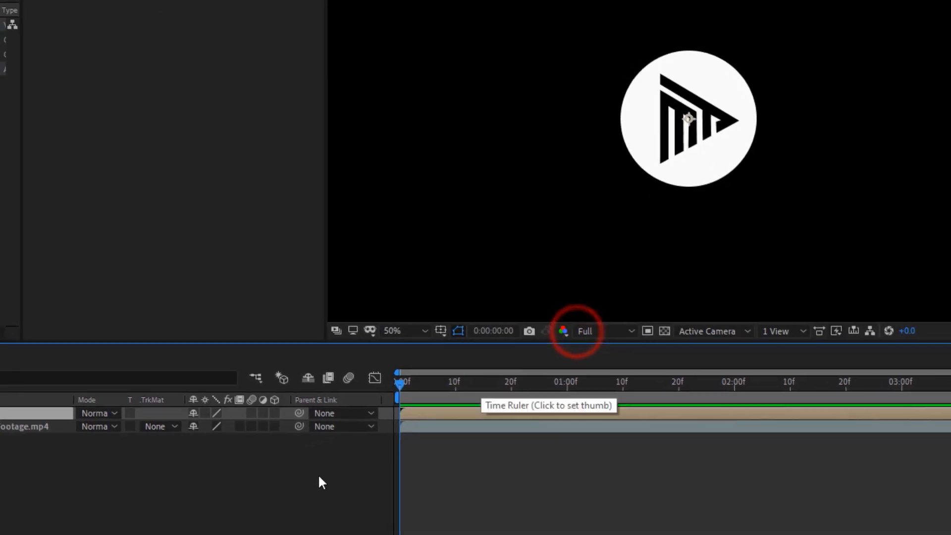
# Step: Add a new adjustment layer to the composition
pyautogui.rightClick(177, 534)
pyautogui.moveTo(440, 330)
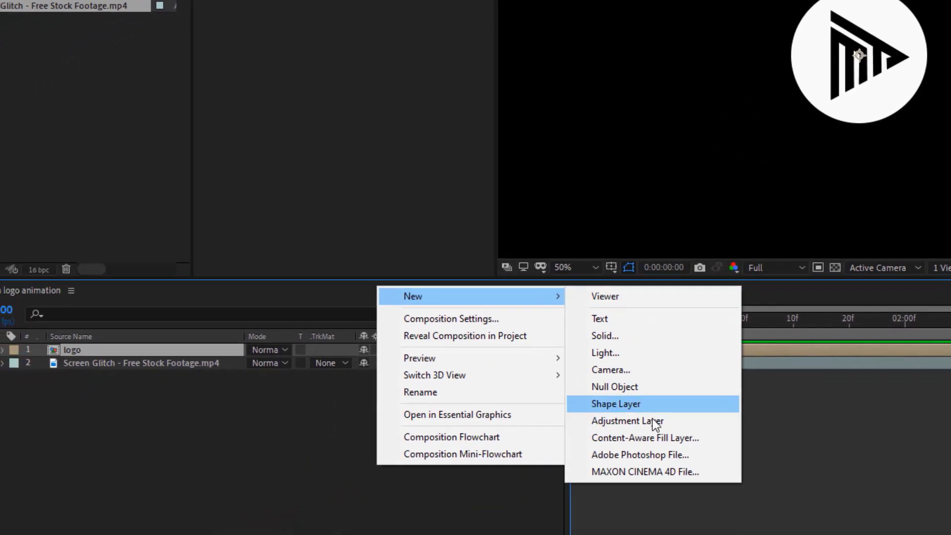
pyautogui.click(570, 457)
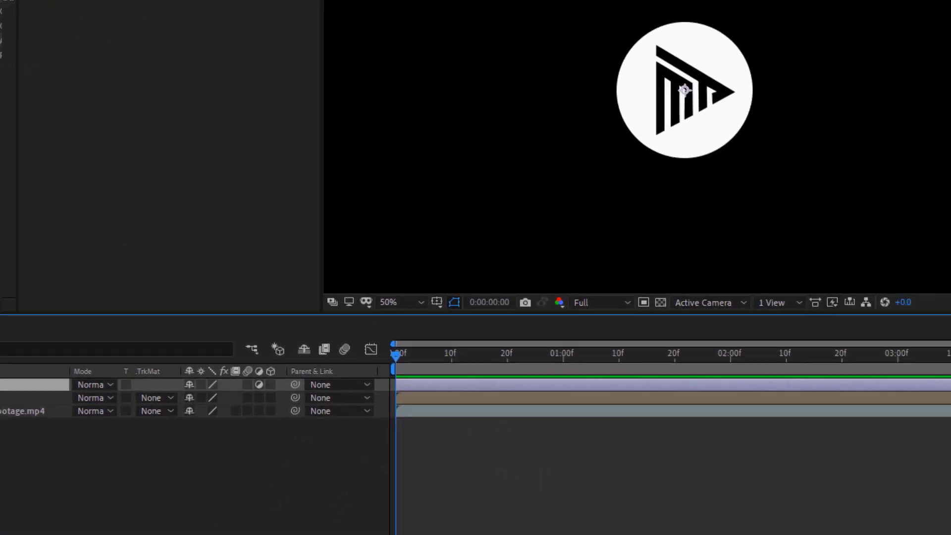
# Step: Apply Displacement Map using Screen Glitch as the map, with max displacement 39 horizontal, 25 vertical
pyautogui.click(832, 20)
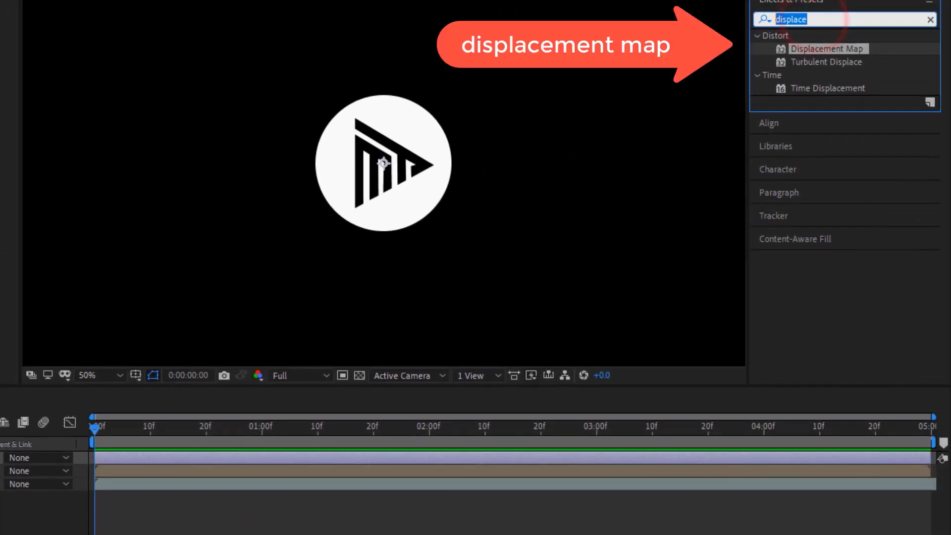
pyautogui.write('di')
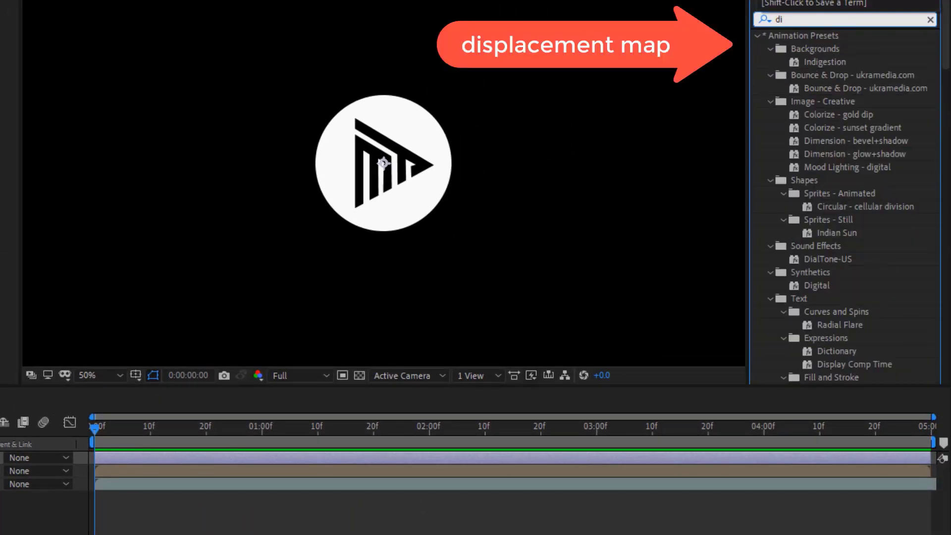
pyautogui.write('splace')
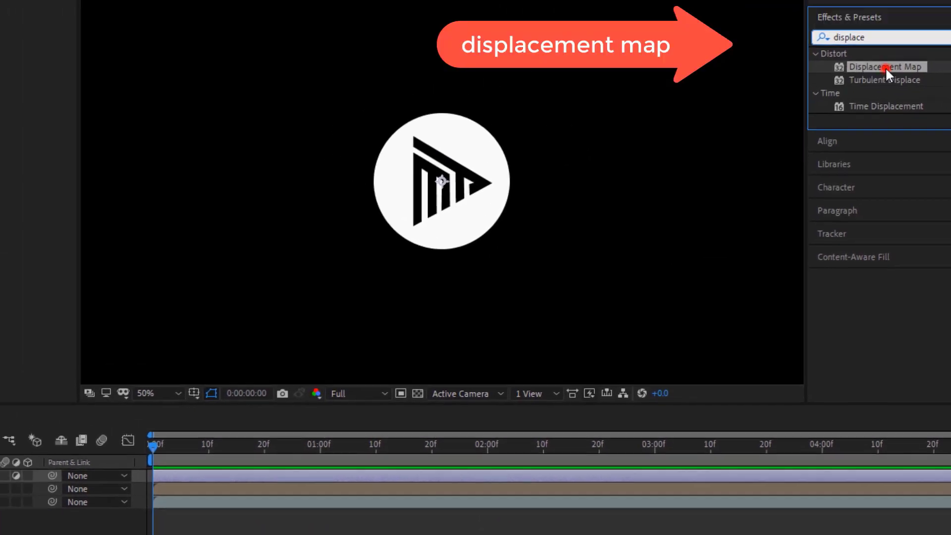
pyautogui.doubleClick(837, 49)
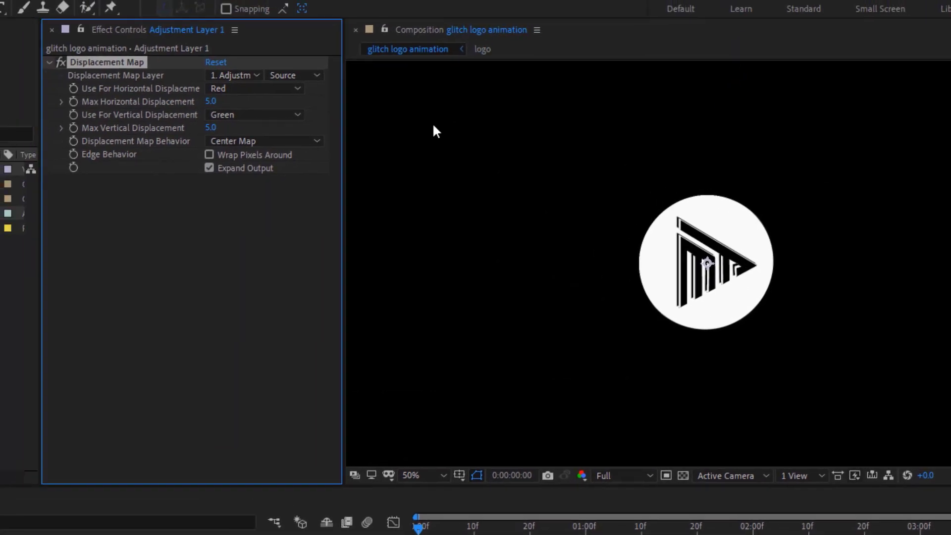
pyautogui.click(227, 75)
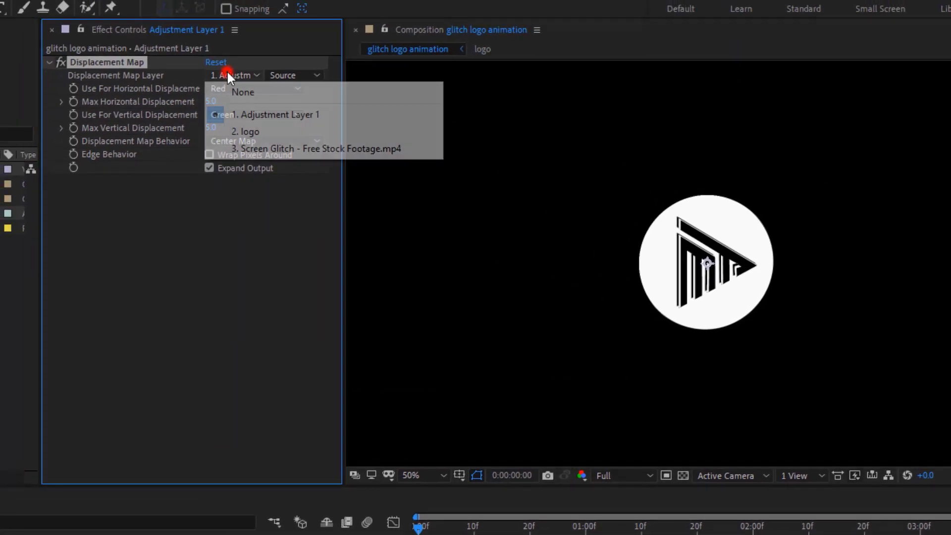
pyautogui.click(248, 151)
pyautogui.moveTo(209, 101); pyautogui.dragTo(227, 126)
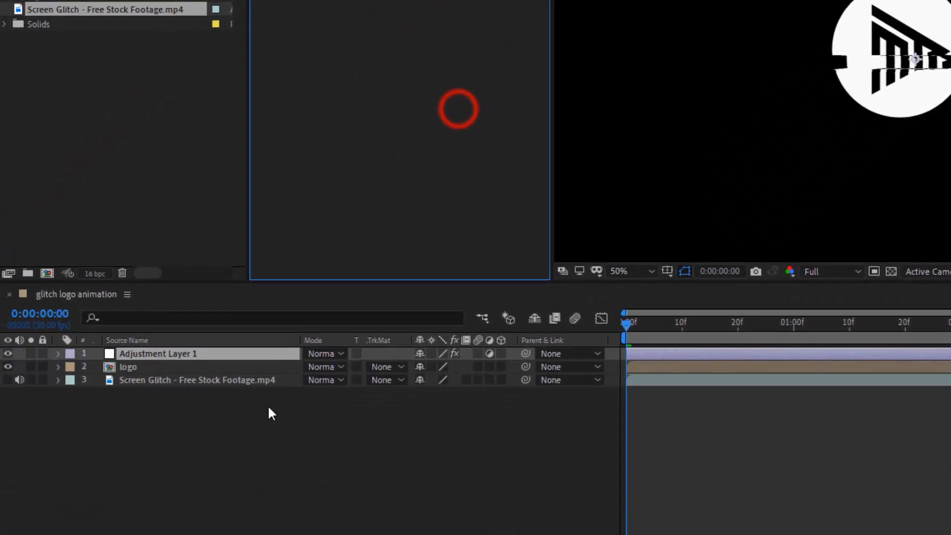
pyautogui.click(36, 534)
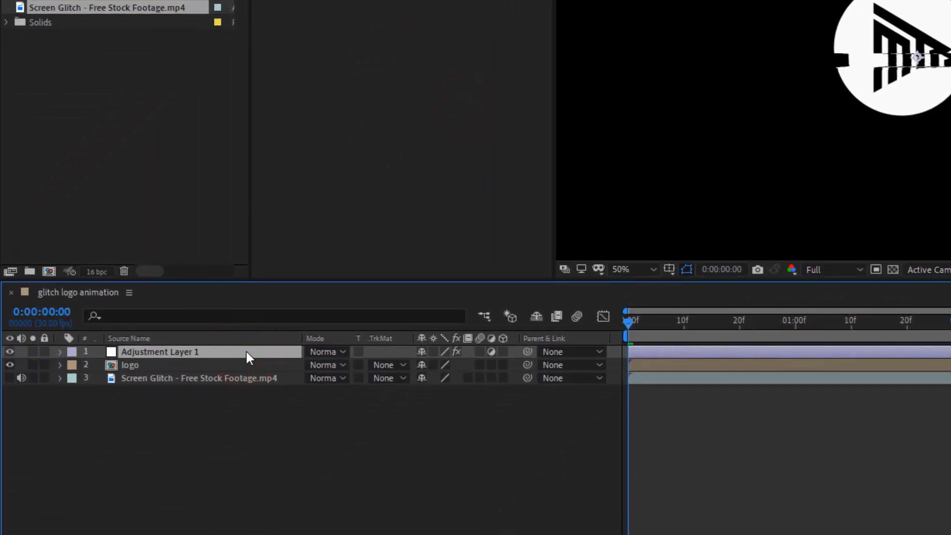
# Step: Duplicate the adjustment layer into four copies and trim them all to end at frame 14
pyautogui.hotkey('ctrl', 'd')
pyautogui.hotkey('ctrl', 'd')
pyautogui.hotkey('ctrl', 'd')
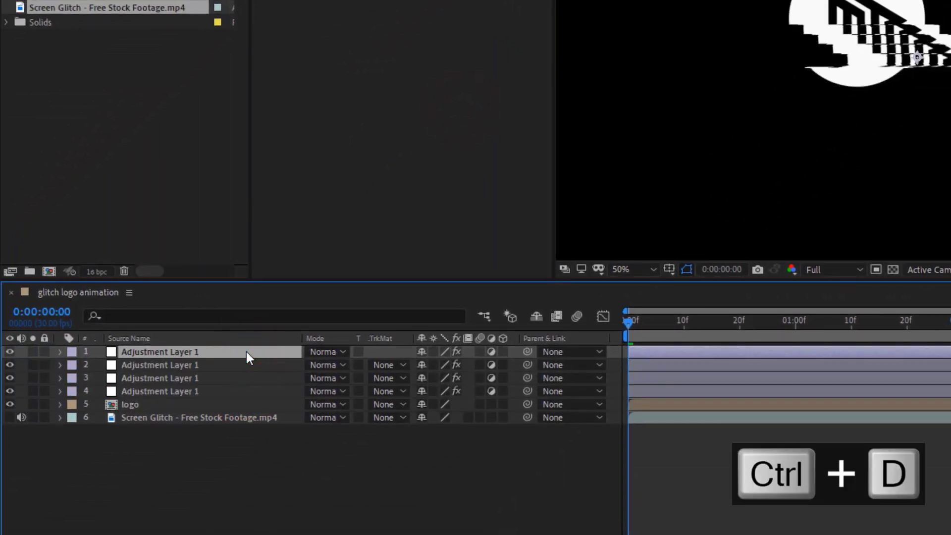
pyautogui.moveTo(630, 321); pyautogui.dragTo(706, 338)
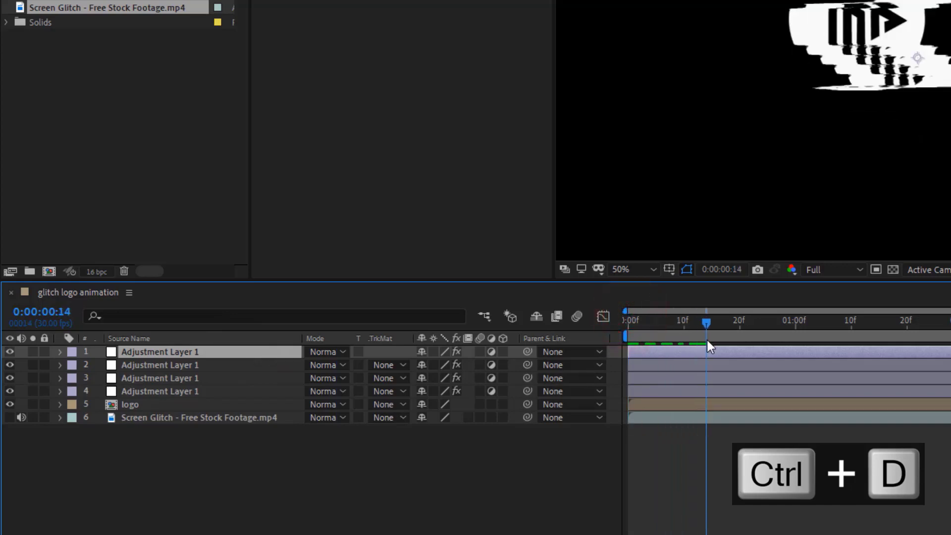
pyautogui.keyDown('shift'); pyautogui.click(267, 392); pyautogui.keyUp('shift')
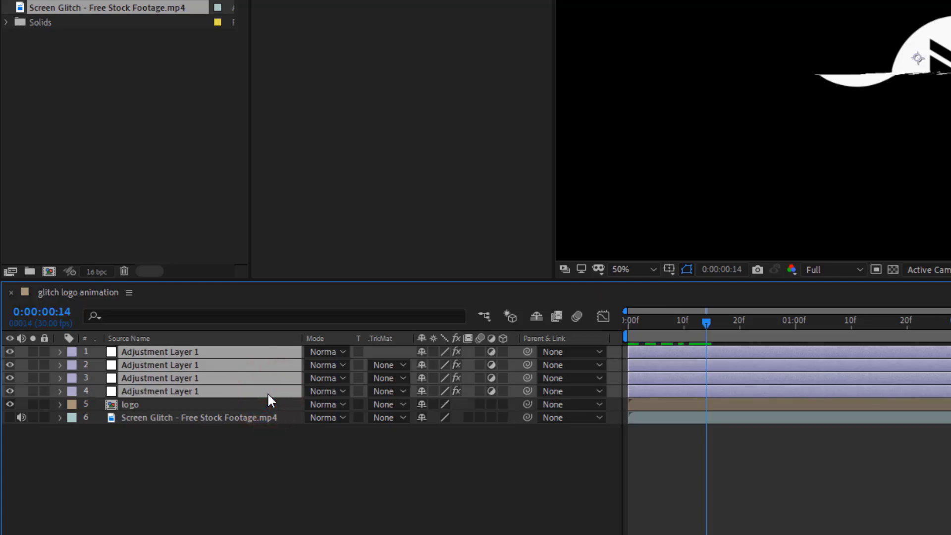
pyautogui.hotkey('alt', ']')
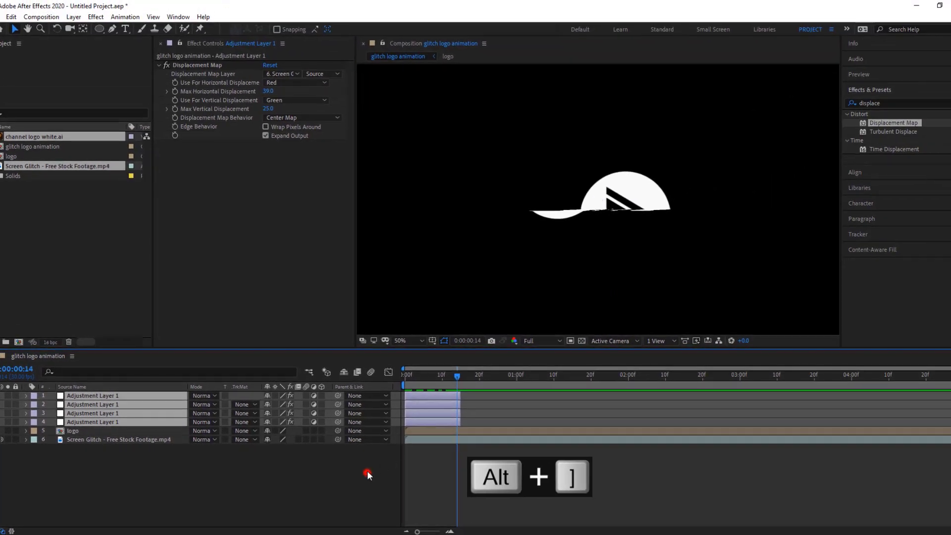
# Step: Stagger the copies by shifting the third, second and first adjustment layers later, the first to about 4 seconds
pyautogui.moveTo(423, 415); pyautogui.dragTo(580, 414)
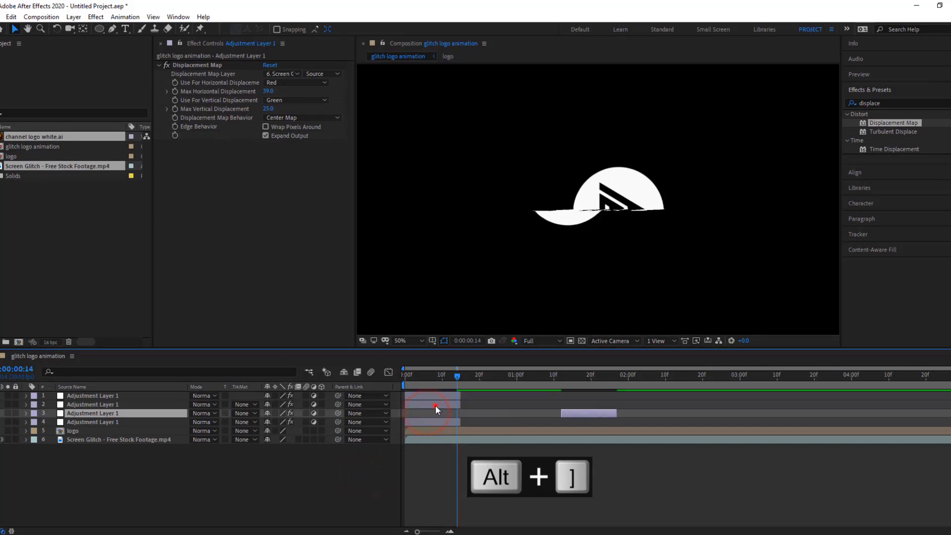
pyautogui.moveTo(435, 404); pyautogui.dragTo(731, 416)
pyautogui.click(445, 391)
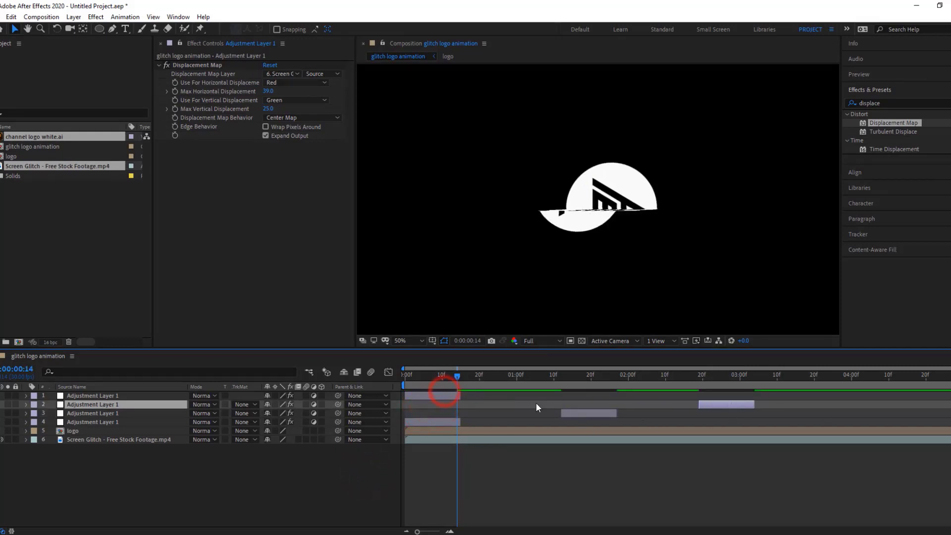
pyautogui.doubleClick(426, 395)
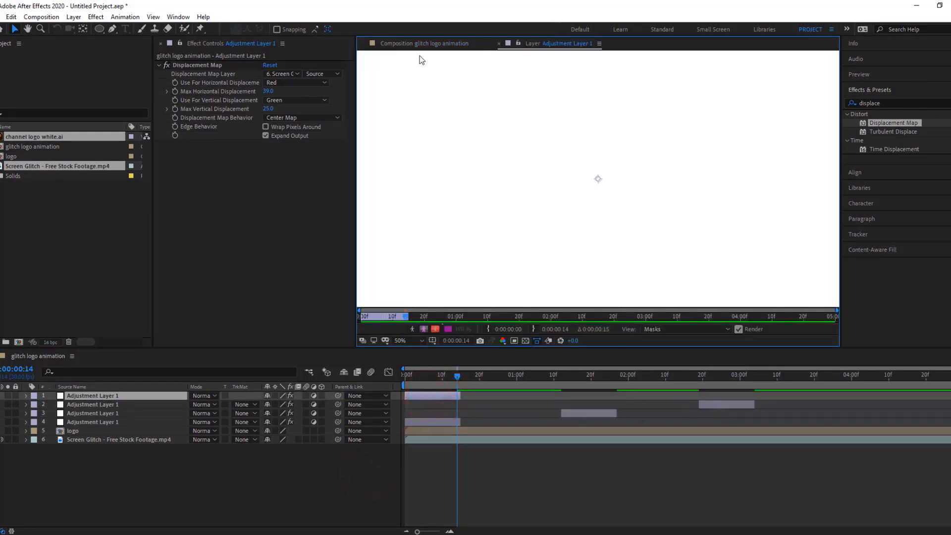
pyautogui.click(414, 43)
pyautogui.moveTo(432, 395); pyautogui.dragTo(884, 397)
# Step: Shorten the third and fourth adjustment layers into brief bursts
pyautogui.click(711, 403)
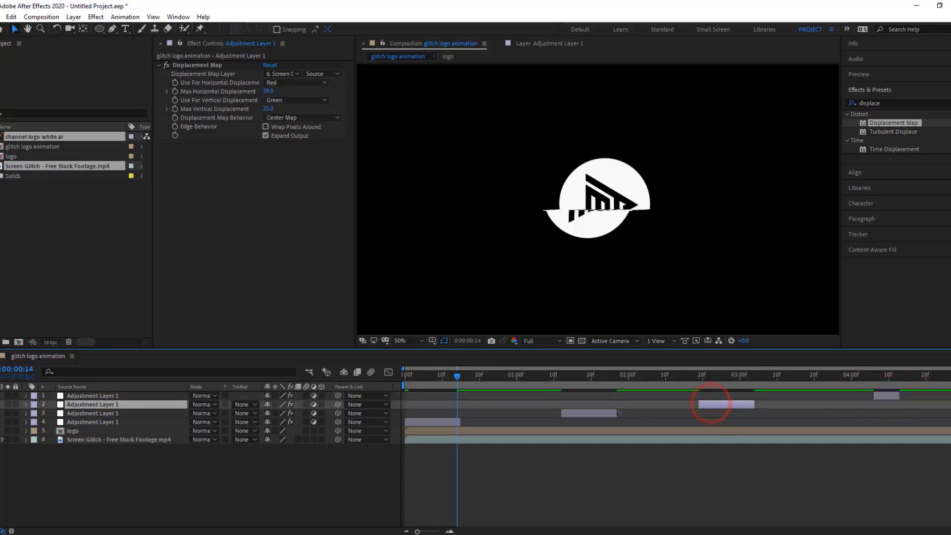
pyautogui.moveTo(618, 413); pyautogui.dragTo(590, 414)
pyautogui.click(459, 421)
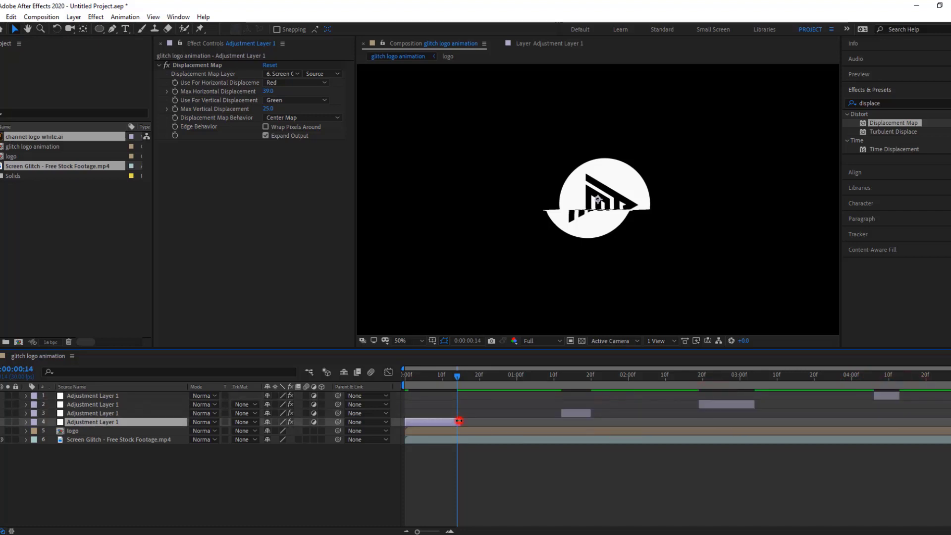
pyautogui.click(374, 34)
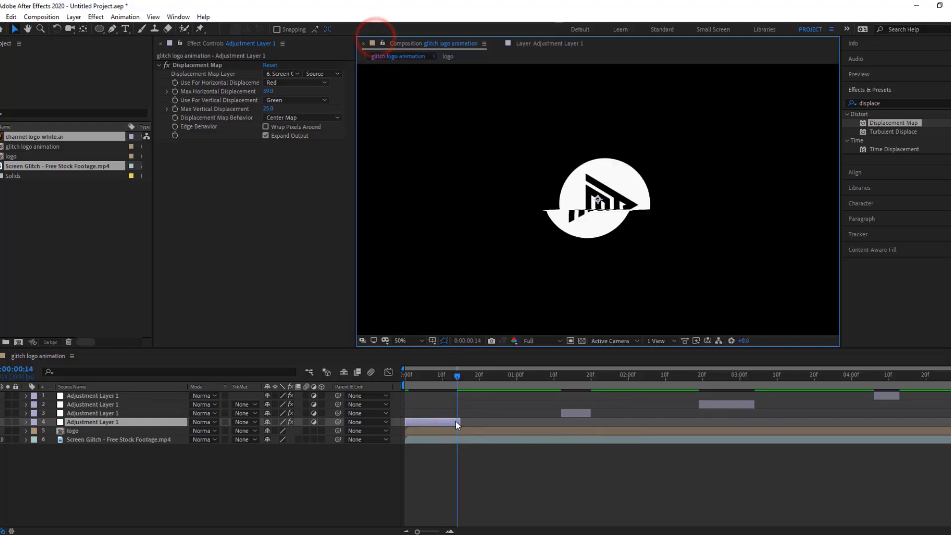
pyautogui.moveTo(457, 421); pyautogui.dragTo(453, 421)
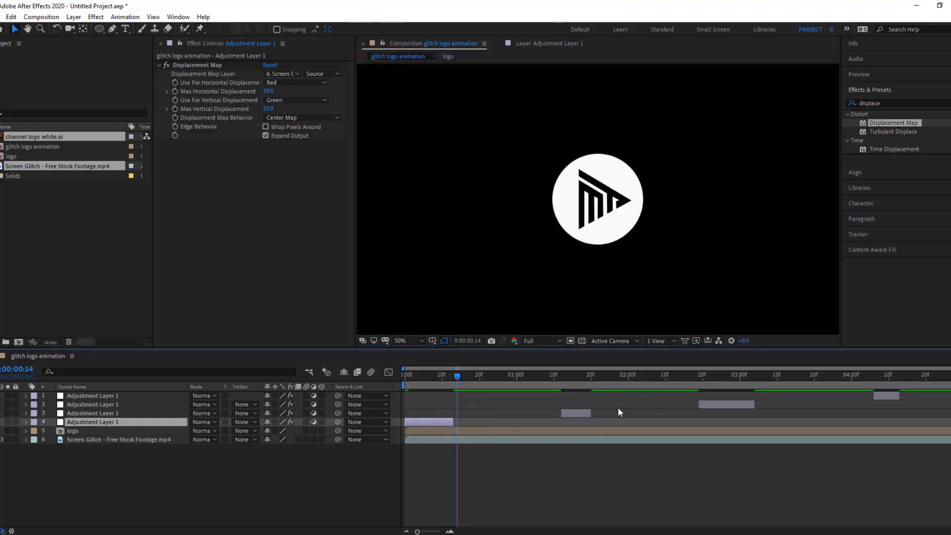
# Step: At frame 8, set the first glitch layer's displacement to 36 horizontal and 22 vertical
pyautogui.moveTo(456, 374); pyautogui.dragTo(433, 394)
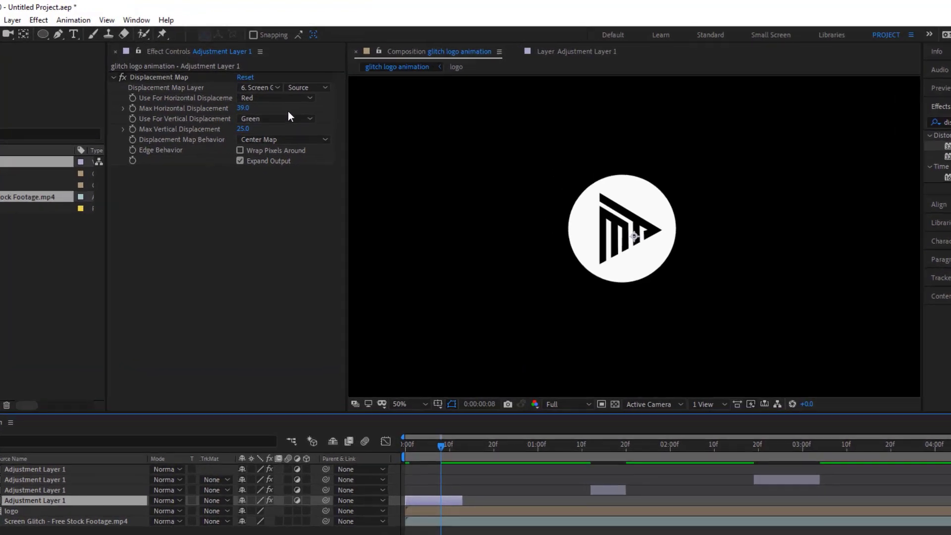
pyautogui.click(268, 91)
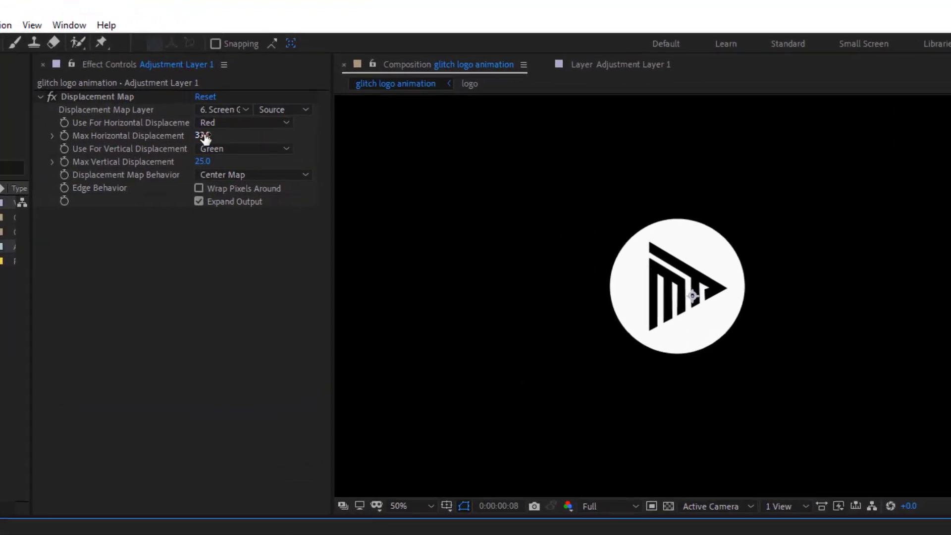
pyautogui.write('36')
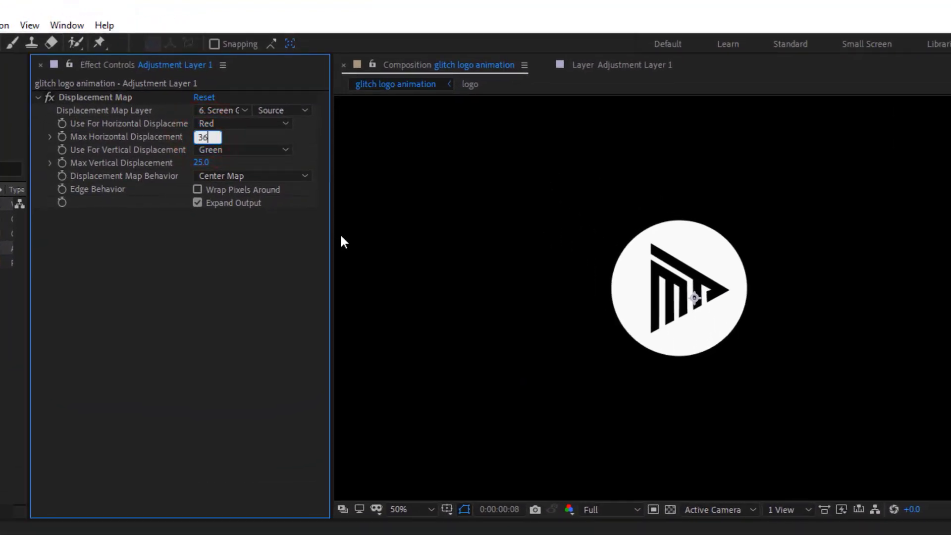
pyautogui.click(202, 165)
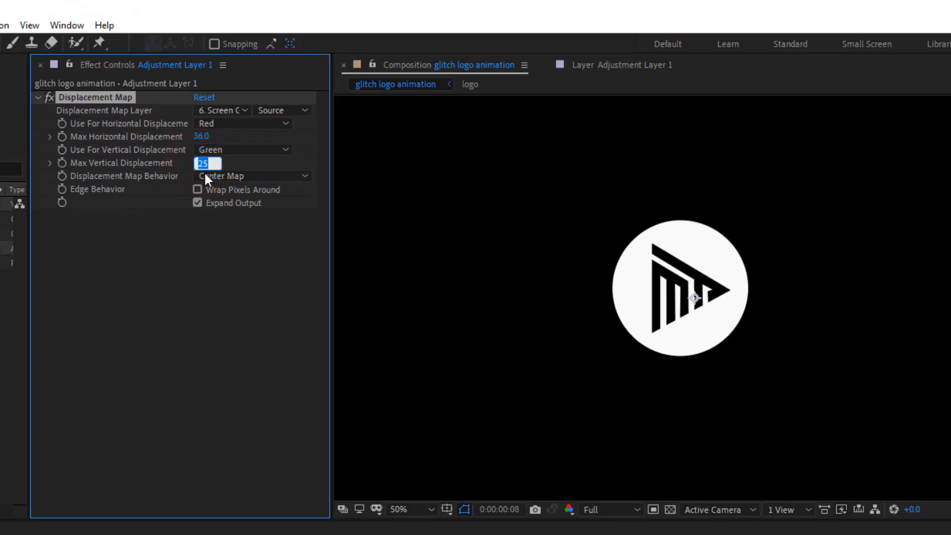
pyautogui.write('22')
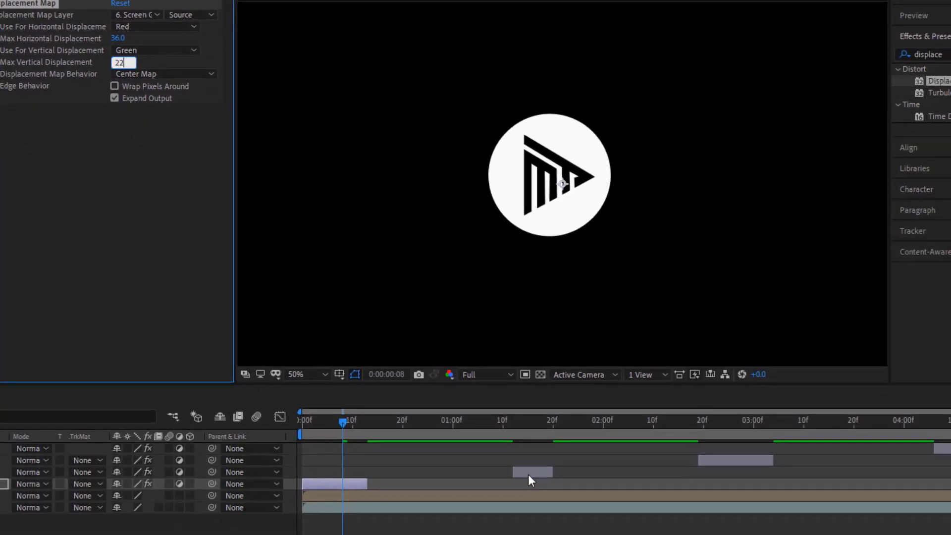
# Step: Set the next glitch adjustment layer's displacement to 25 horizontal and 40 vertical
pyautogui.click(528, 475)
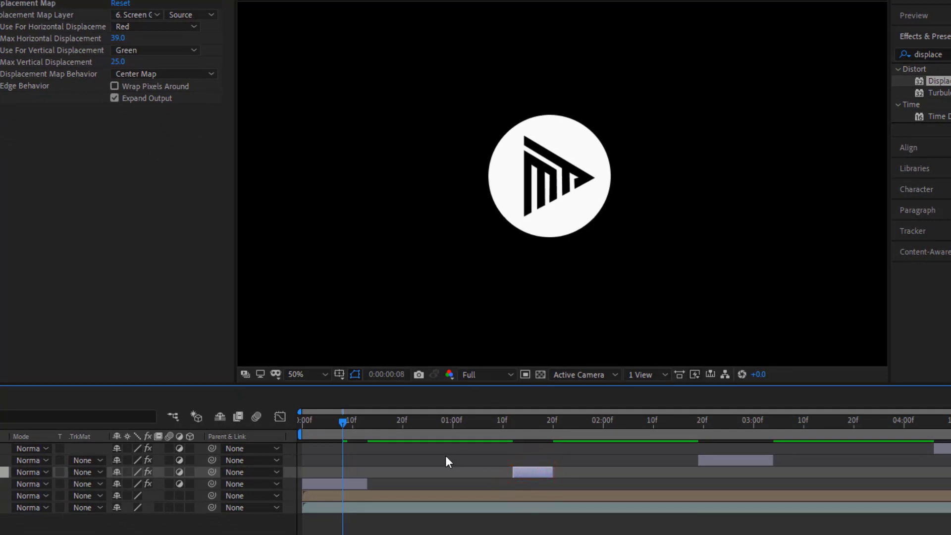
pyautogui.moveTo(343, 420); pyautogui.dragTo(311, 439)
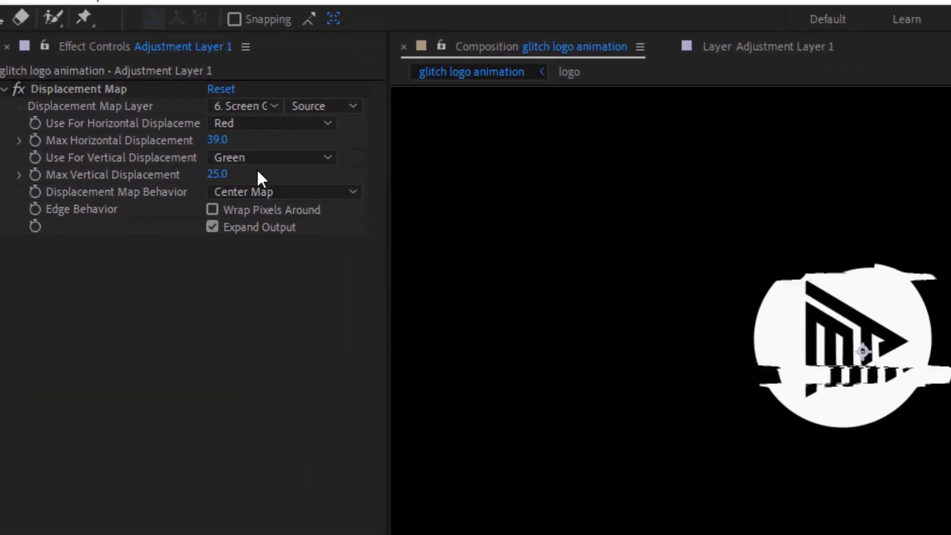
pyautogui.click(217, 141)
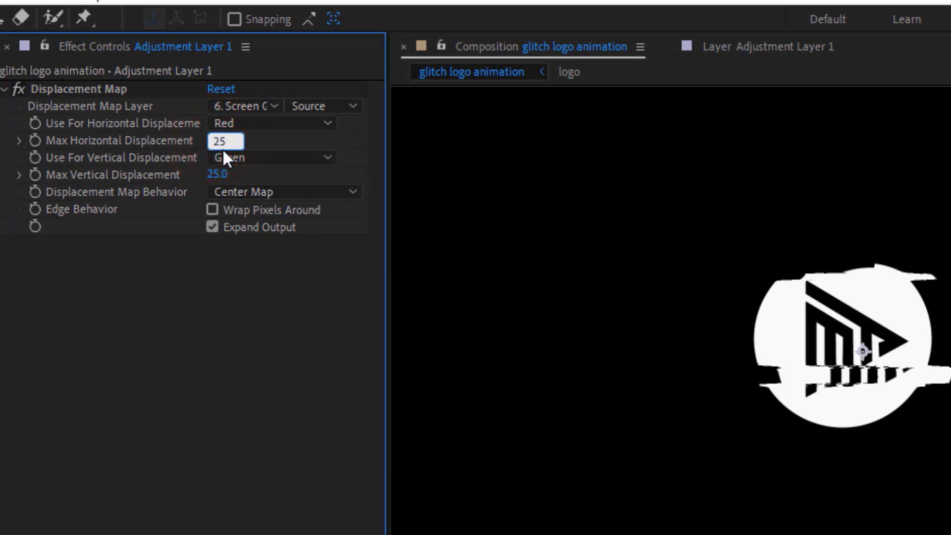
pyautogui.click(218, 175)
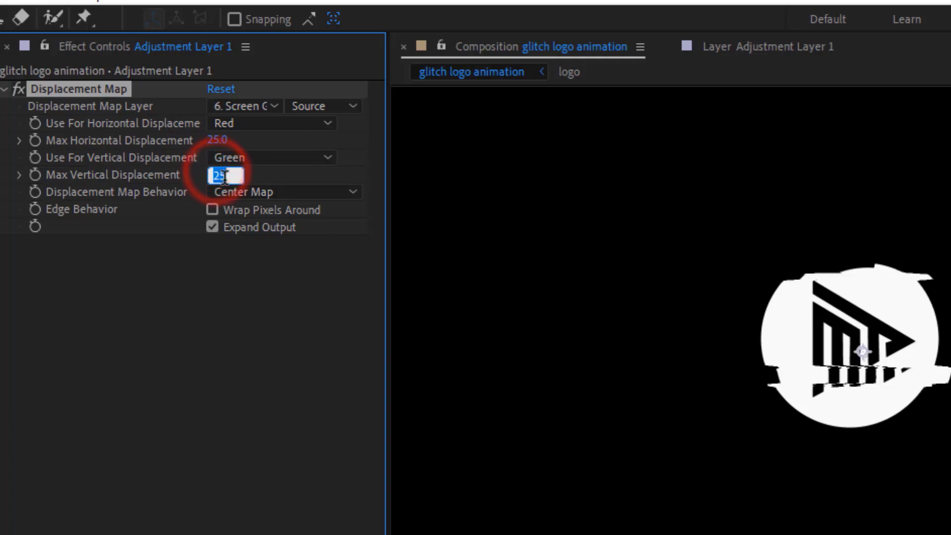
pyautogui.click(183, 343)
# Step: Set the second adjustment layer's displacement to 40 horizontal and -30 vertical
pyautogui.moveTo(454, 391); pyautogui.dragTo(713, 394)
pyautogui.click(716, 430)
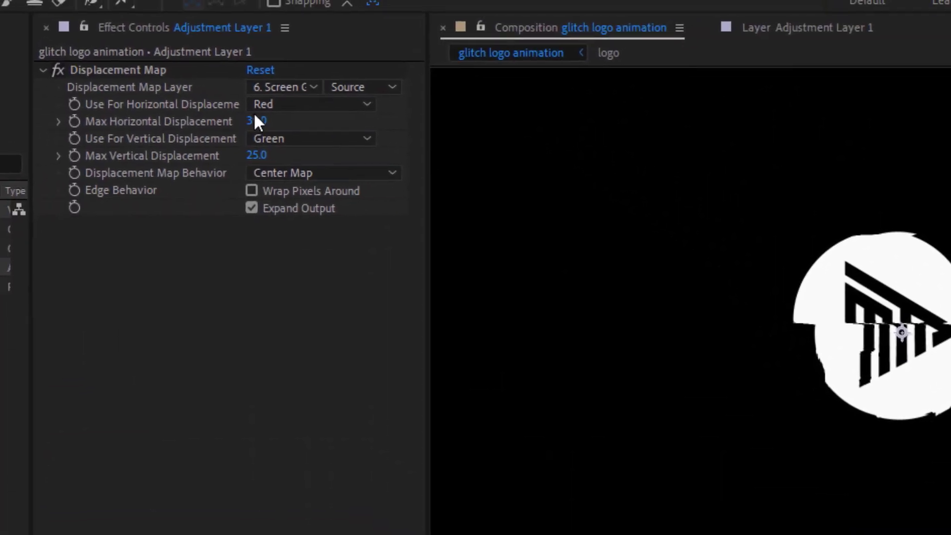
pyautogui.click(240, 141)
pyautogui.write('40')
pyautogui.click(231, 174)
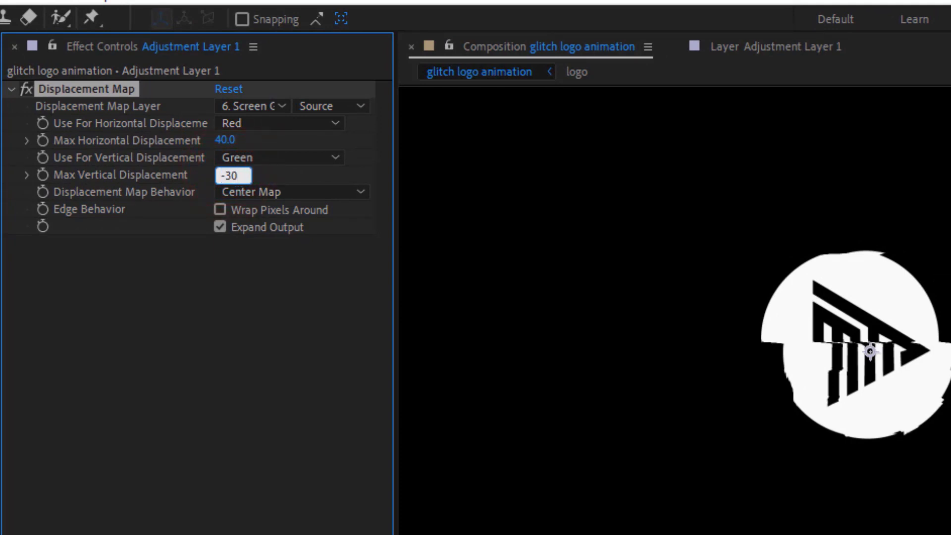
pyautogui.click(217, 299)
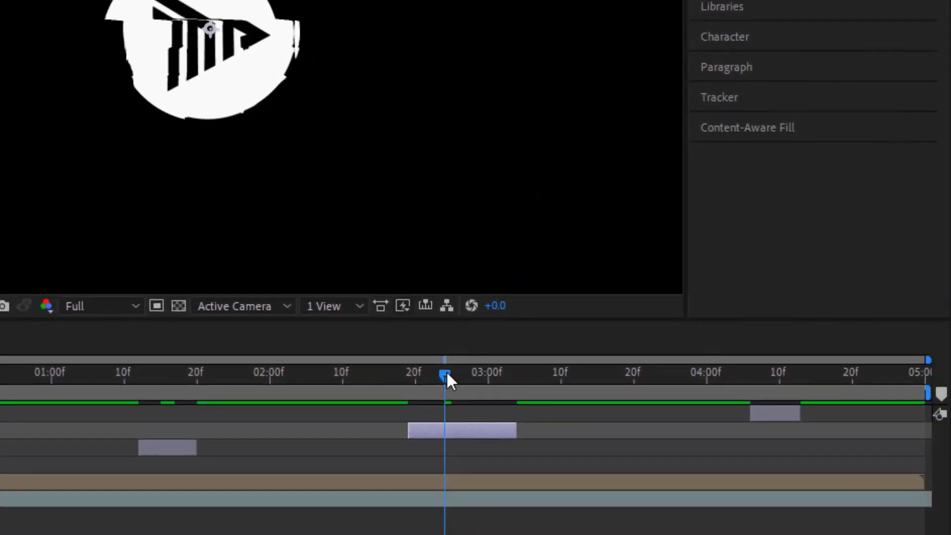
# Step: Set the last glitch section's displacement to -30 horizontal and 27 vertical
pyautogui.moveTo(446, 371); pyautogui.dragTo(771, 405)
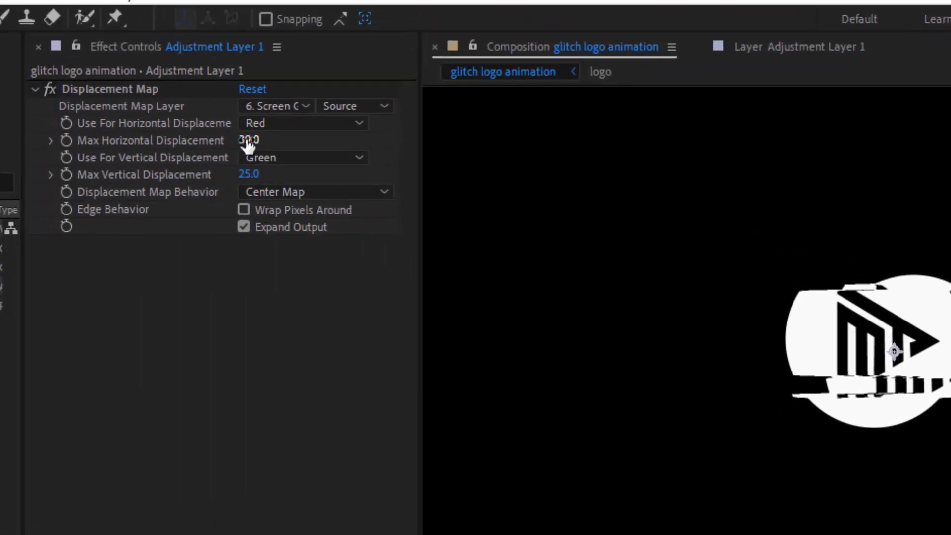
pyautogui.click(247, 141)
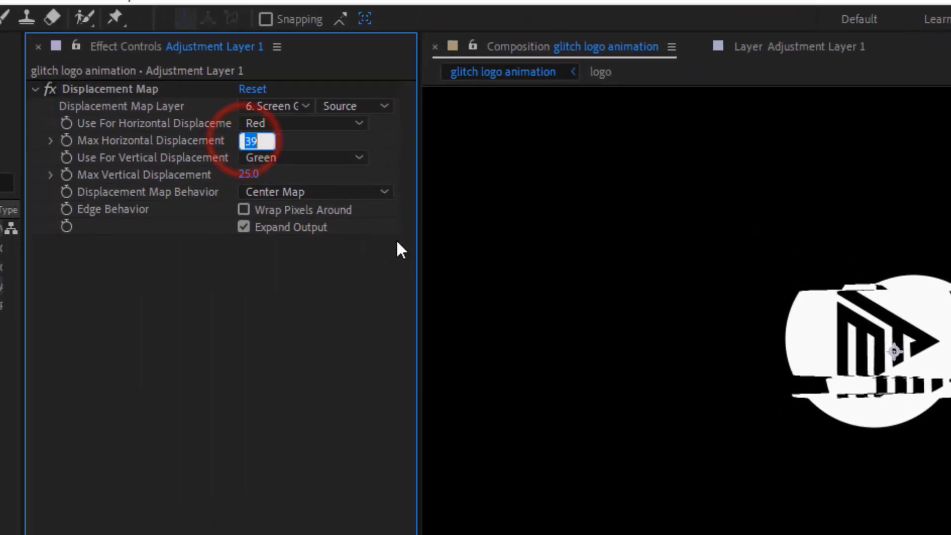
pyautogui.write('-3')
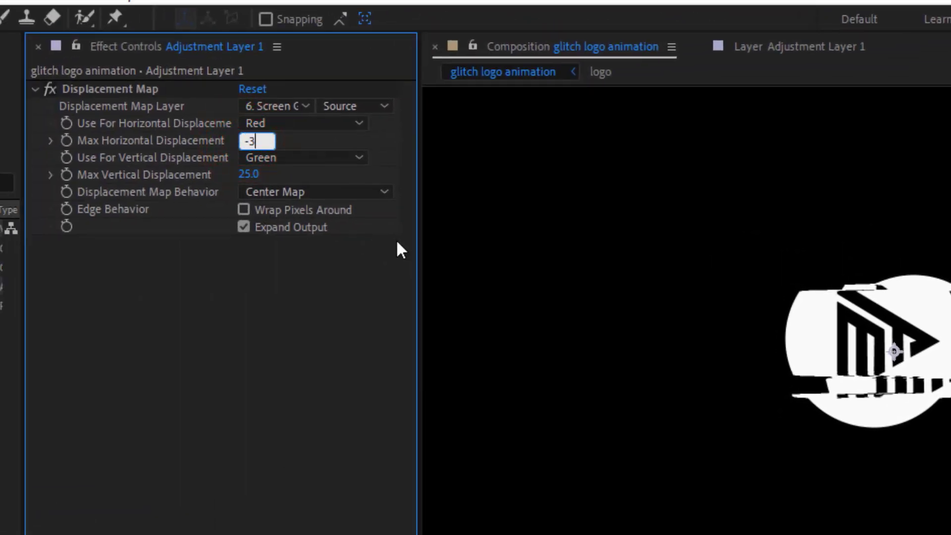
pyautogui.write('0')
pyautogui.click(249, 177)
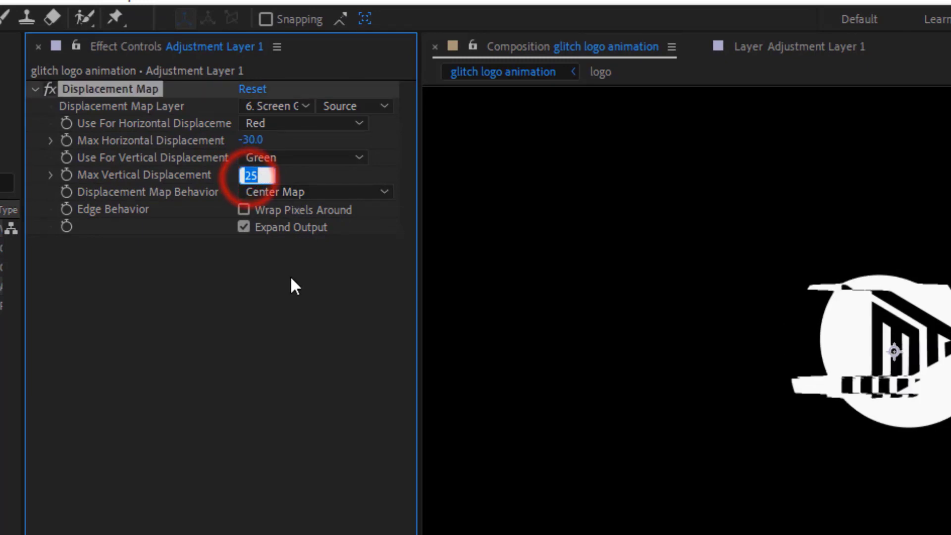
pyautogui.write('27')
pyautogui.click(224, 357)
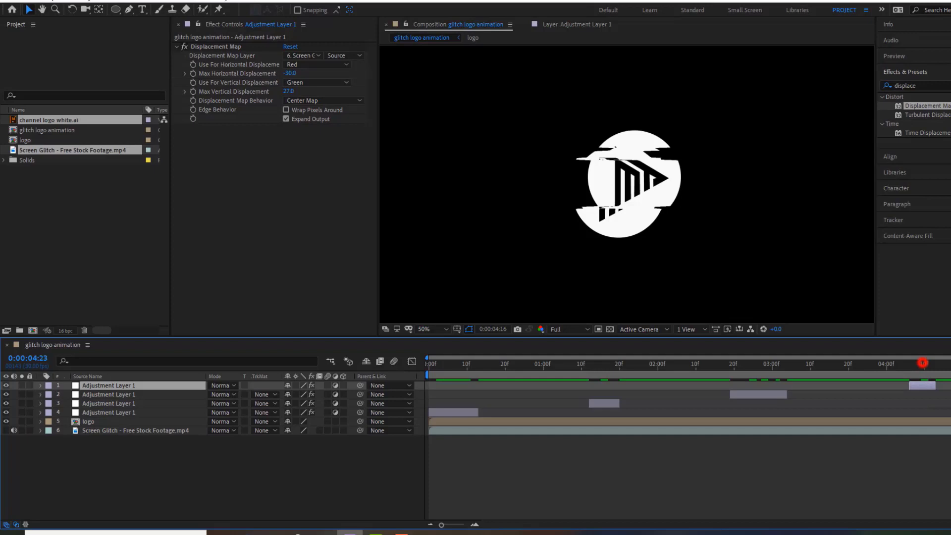
# Step: Preview the animation from the first frame, then scrub back through the glitch bursts to frame 3
pyautogui.click(913, 364)
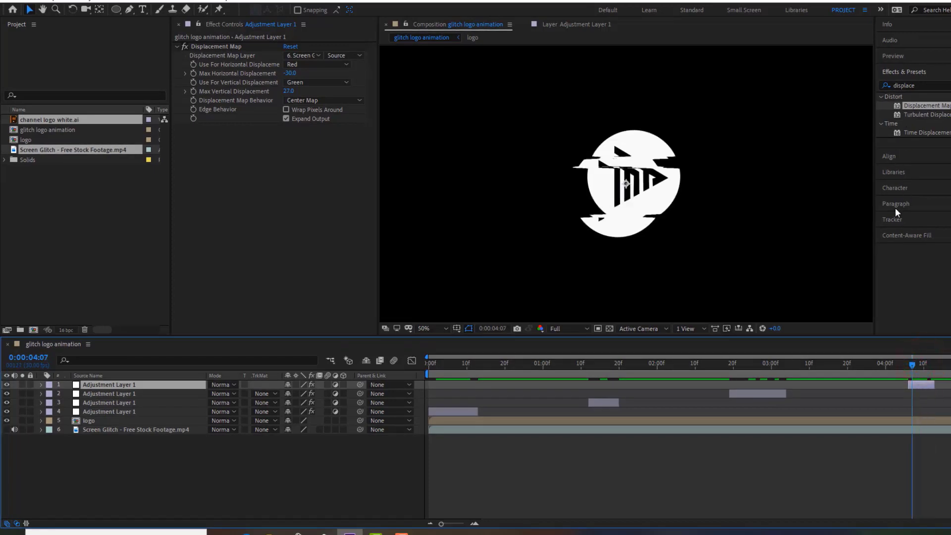
pyautogui.click(895, 57)
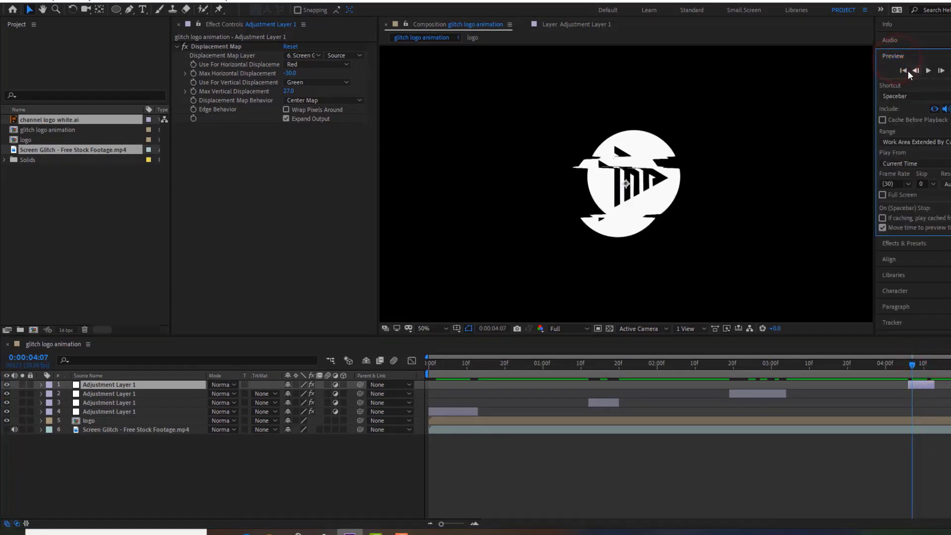
pyautogui.click(904, 70)
pyautogui.click(928, 71)
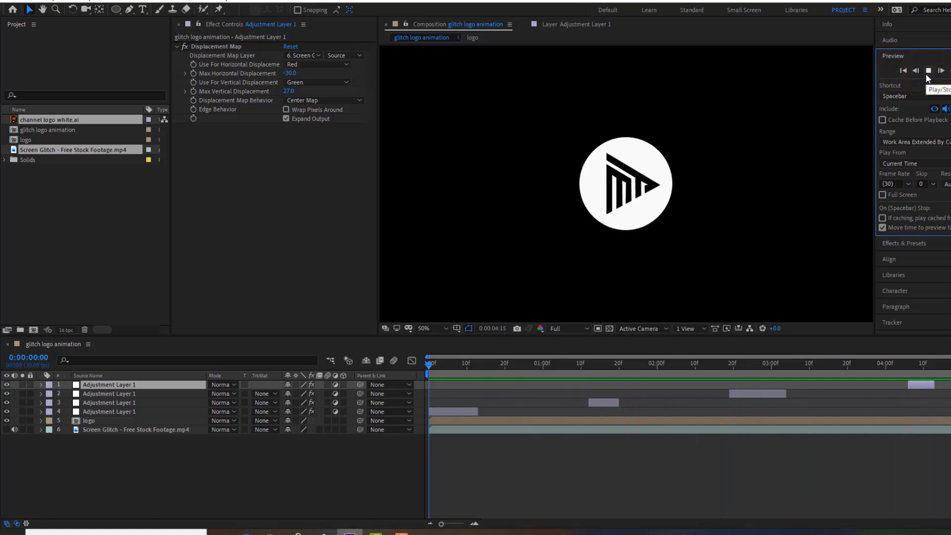
pyautogui.click(928, 70)
pyautogui.moveTo(699, 365); pyautogui.dragTo(504, 440)
pyautogui.moveTo(637, 447); pyautogui.dragTo(448, 471)
pyautogui.click(235, 465)
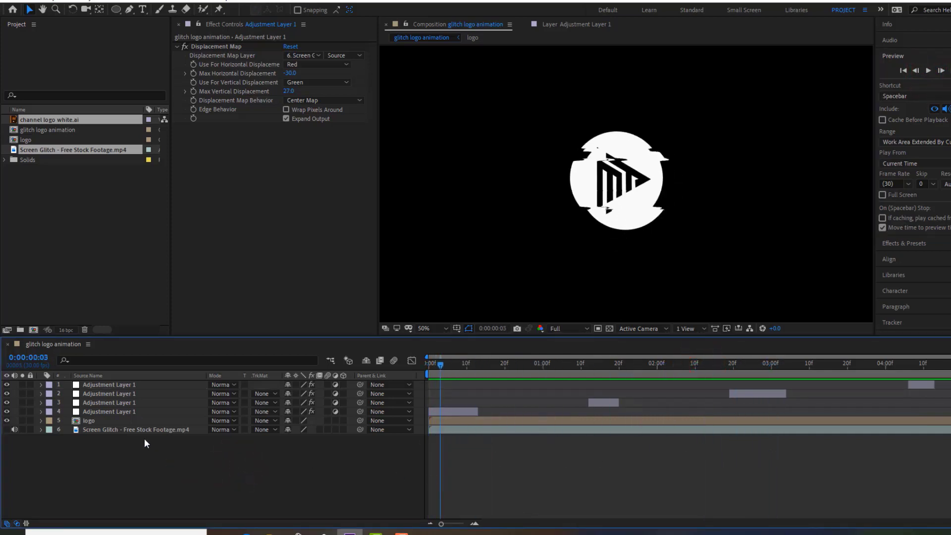
# Step: Duplicate the logo layer and rename the top copy 'logo blue'
pyautogui.click(123, 421)
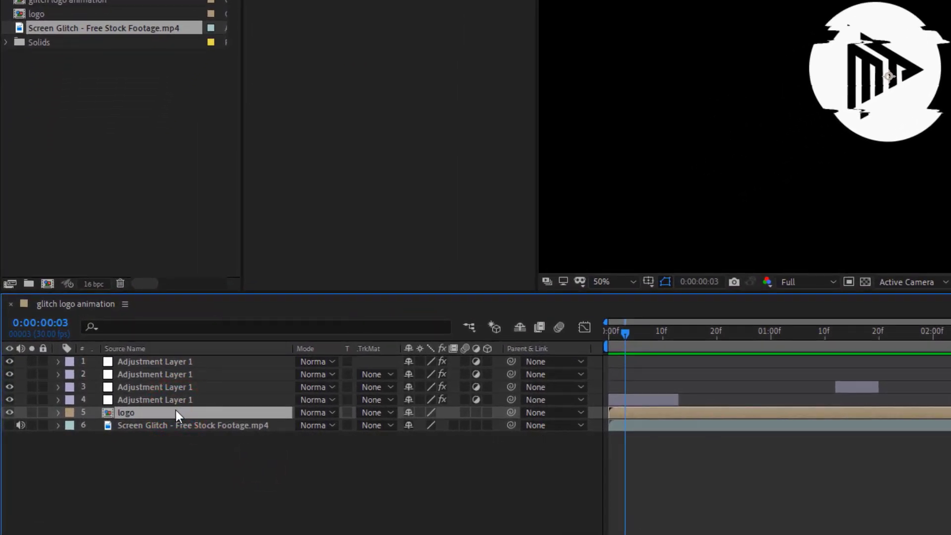
pyautogui.hotkey('ctrl', 'd')
pyautogui.hotkey('ctrl', 'd')
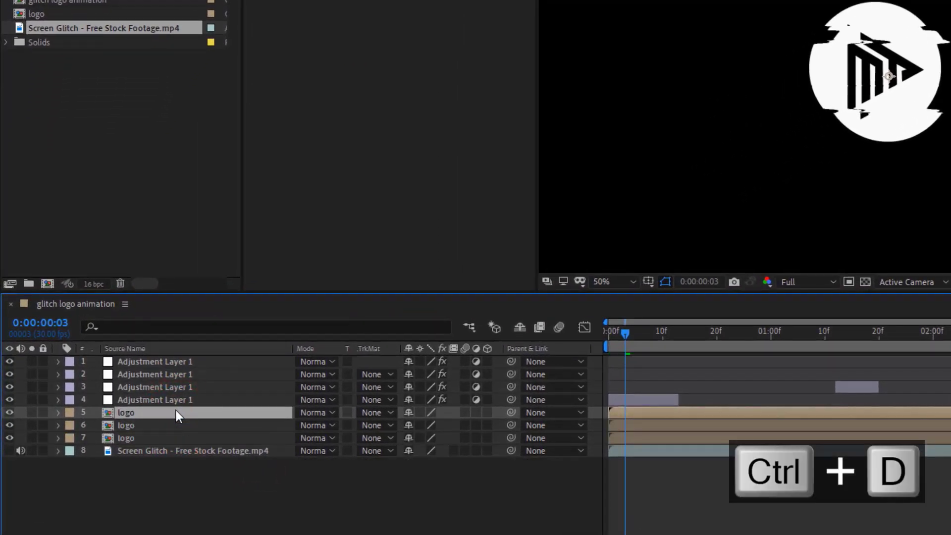
pyautogui.rightClick(186, 409)
pyautogui.click(209, 398)
pyautogui.click(151, 402)
pyautogui.click(148, 414)
pyautogui.rightClick(146, 411)
pyautogui.click(166, 404)
pyautogui.click(151, 412)
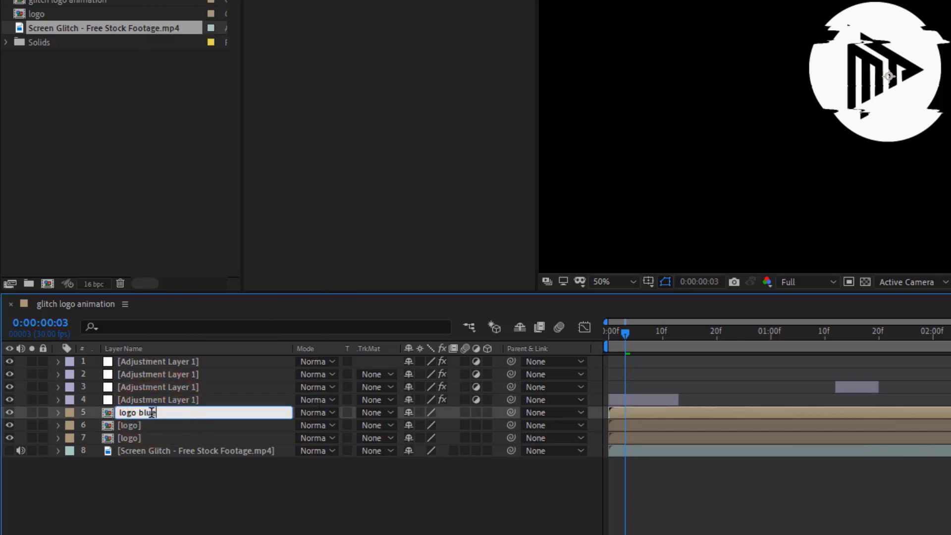
pyautogui.click(142, 427)
# Step: Rename the second logo copy 'logo green'
pyautogui.rightClick(143, 426)
pyautogui.click(170, 416)
pyautogui.click(151, 425)
pyautogui.write('green')
pyautogui.click(156, 438)
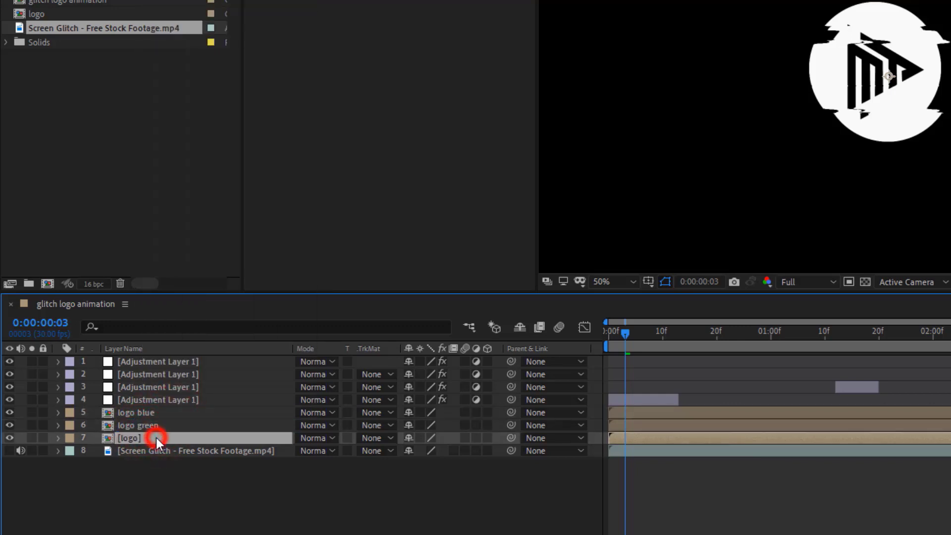
# Step: Rename the third logo copy 'logo red' and select all three coloured logo layers
pyautogui.rightClick(156, 438)
pyautogui.click(180, 427)
pyautogui.click(158, 438)
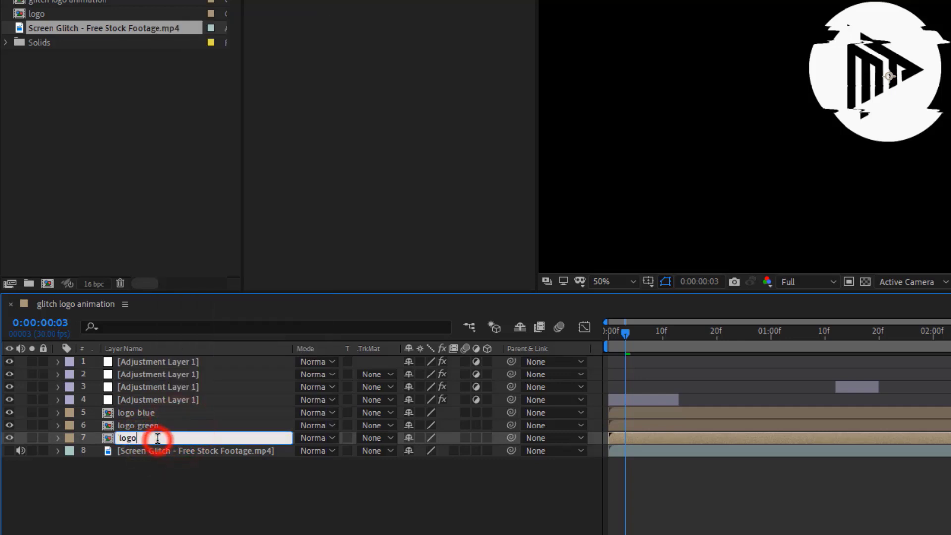
pyautogui.click(150, 472)
pyautogui.click(151, 436)
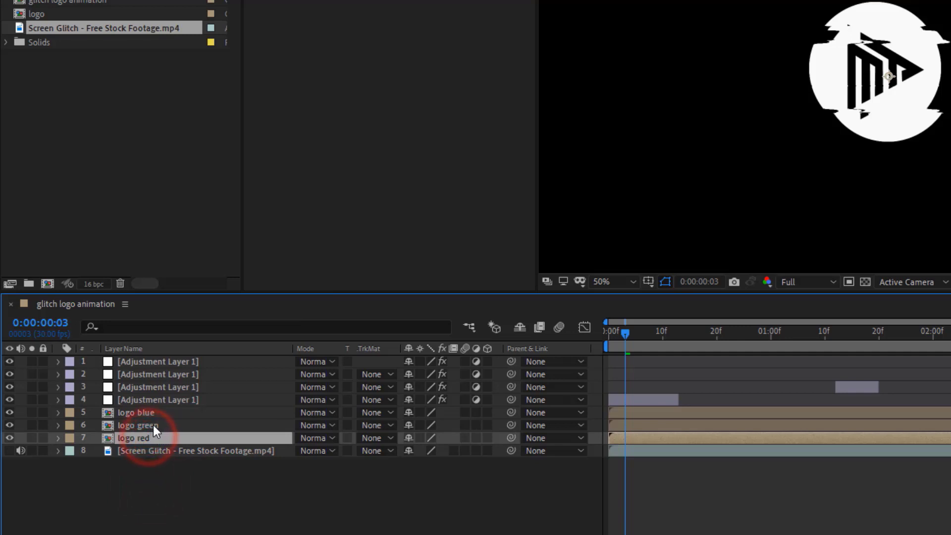
pyautogui.keyDown('shift'); pyautogui.click(149, 415); pyautogui.keyUp('shift')
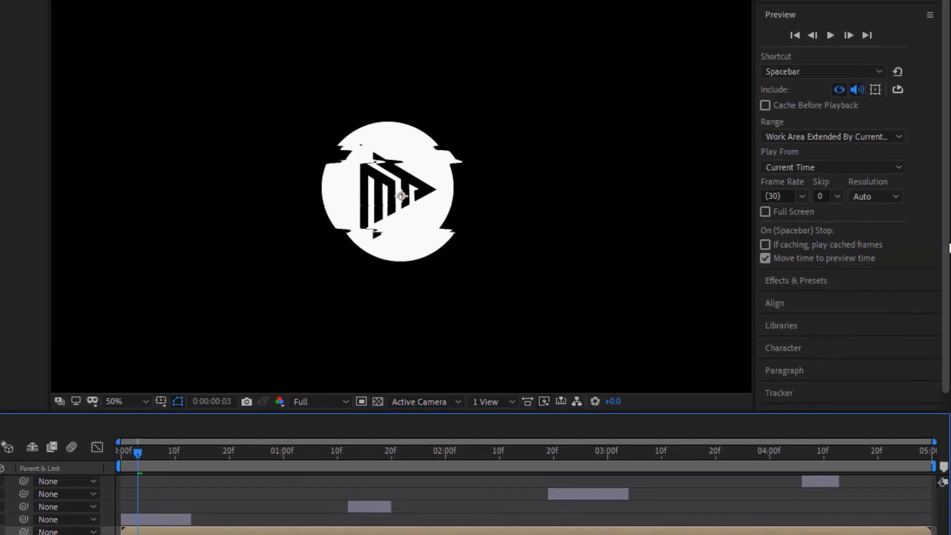
# Step: Search 'set' in Effects & Presets and apply Set Channels to logo blue, logo green and logo red
pyautogui.click(783, 281)
pyautogui.moveTo(818, 57); pyautogui.dragTo(770, 64)
pyautogui.press('BackSpace')
pyautogui.press('BackSpace')
pyautogui.write('s')
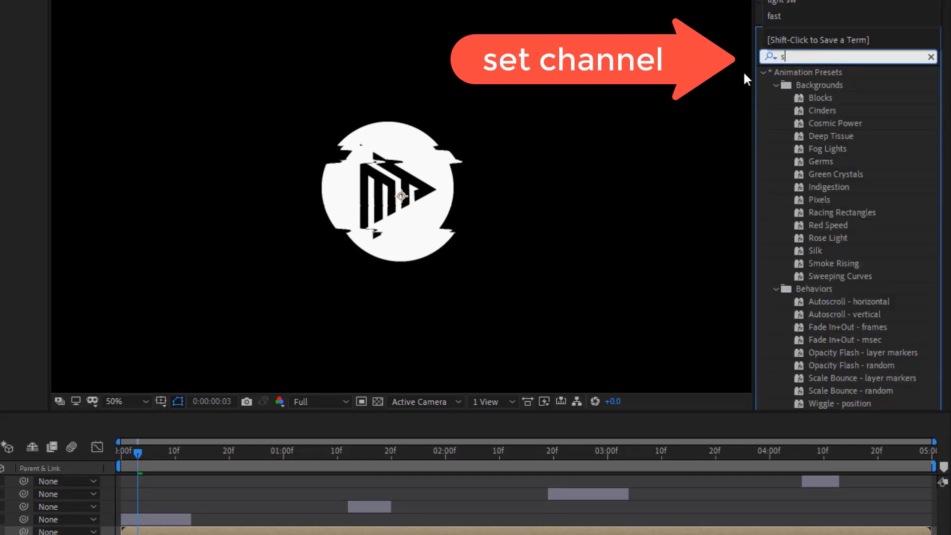
pyautogui.write('et')
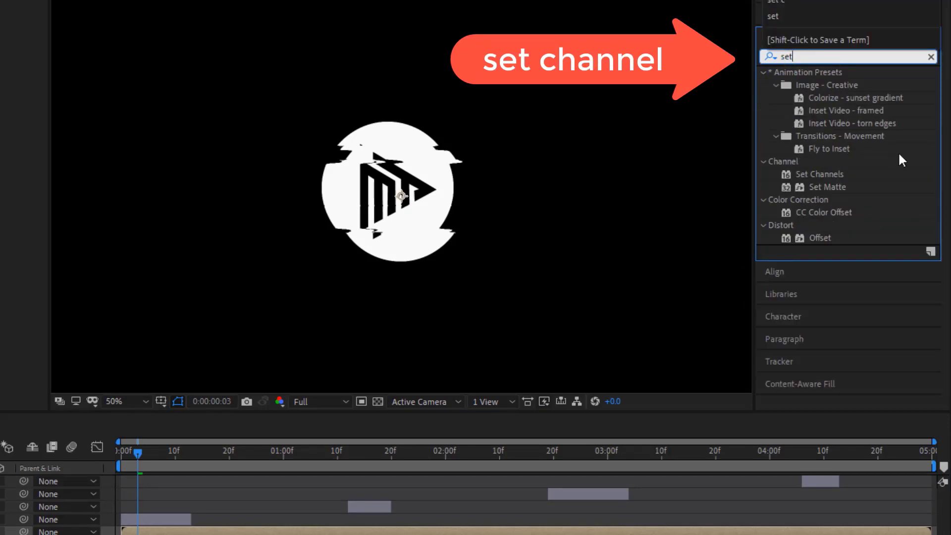
pyautogui.click(823, 174)
pyautogui.doubleClick(863, 173)
pyautogui.click(162, 492)
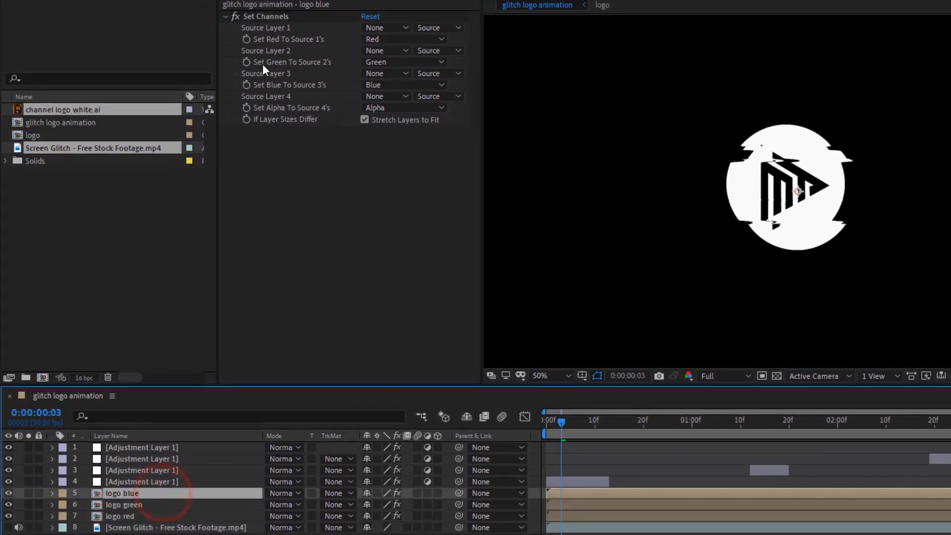
# Step: Turn off the red and green channels in Set Channels on logo blue
pyautogui.click(379, 39)
pyautogui.click(408, 191)
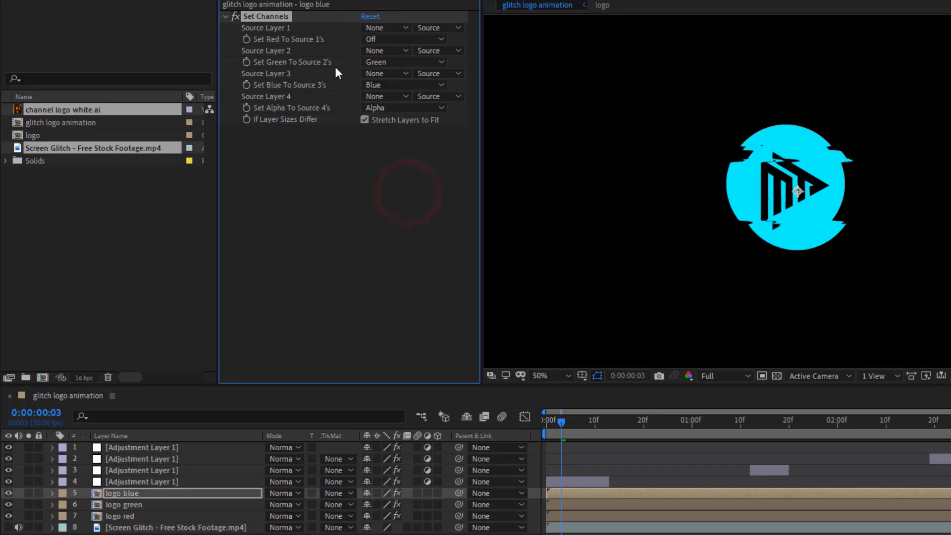
pyautogui.click(376, 62)
pyautogui.click(403, 207)
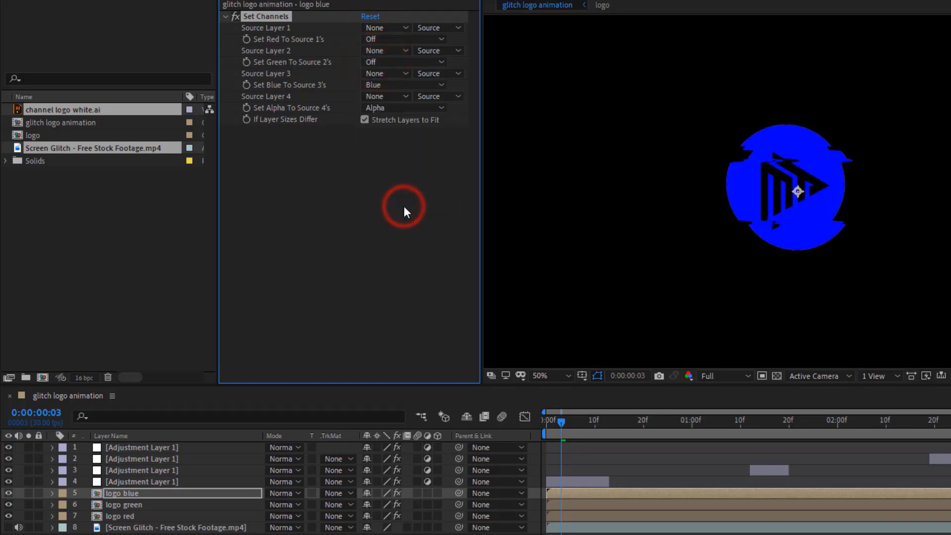
# Step: Turn off the red and blue channels on logo green and solo it to check
pyautogui.click(139, 504)
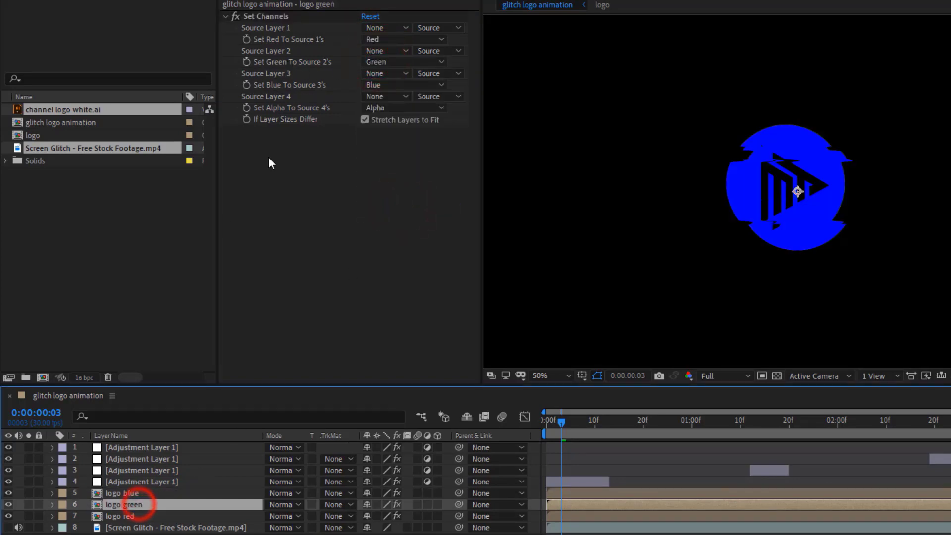
pyautogui.click(372, 39)
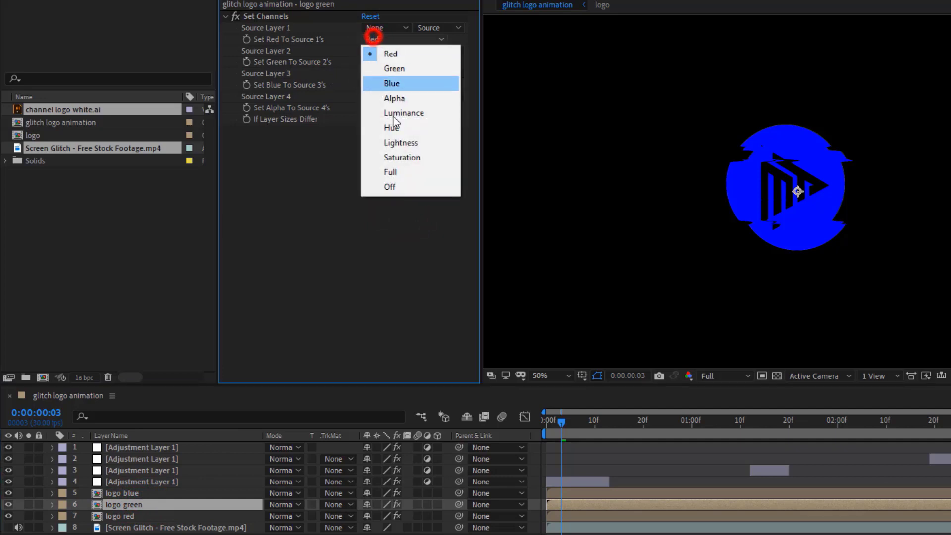
pyautogui.click(397, 191)
pyautogui.click(371, 85)
pyautogui.click(391, 230)
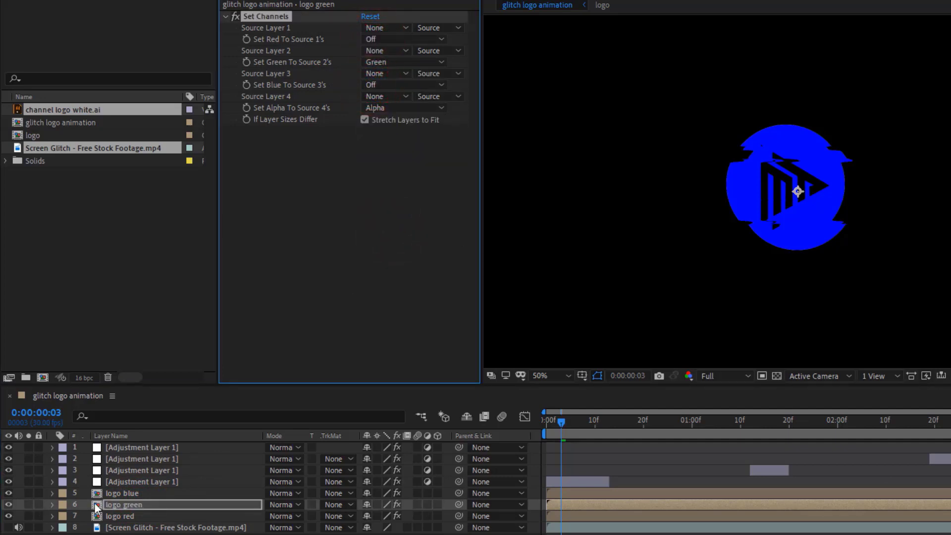
pyautogui.click(24, 502)
pyautogui.click(26, 503)
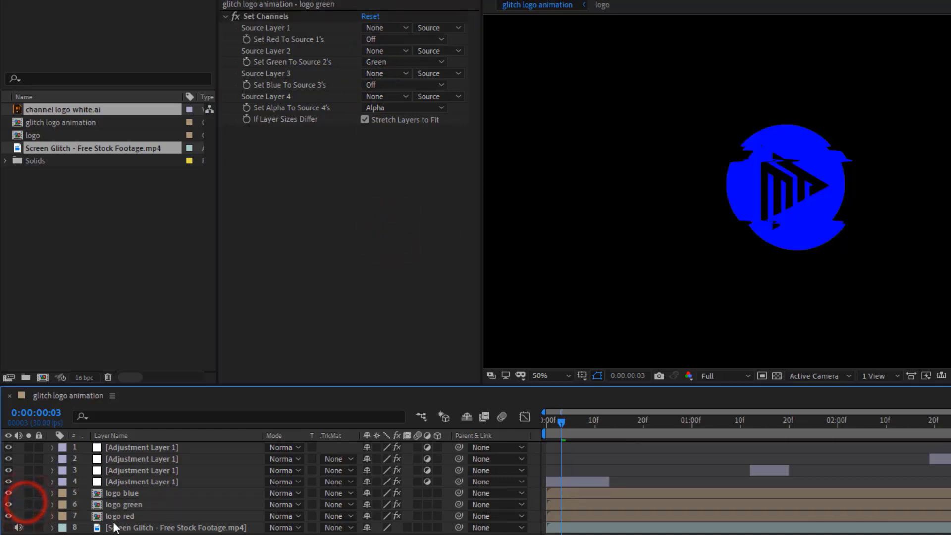
# Step: Turn off the green and blue channels on logo red and solo it to check
pyautogui.click(139, 515)
pyautogui.click(375, 38)
pyautogui.click(371, 228)
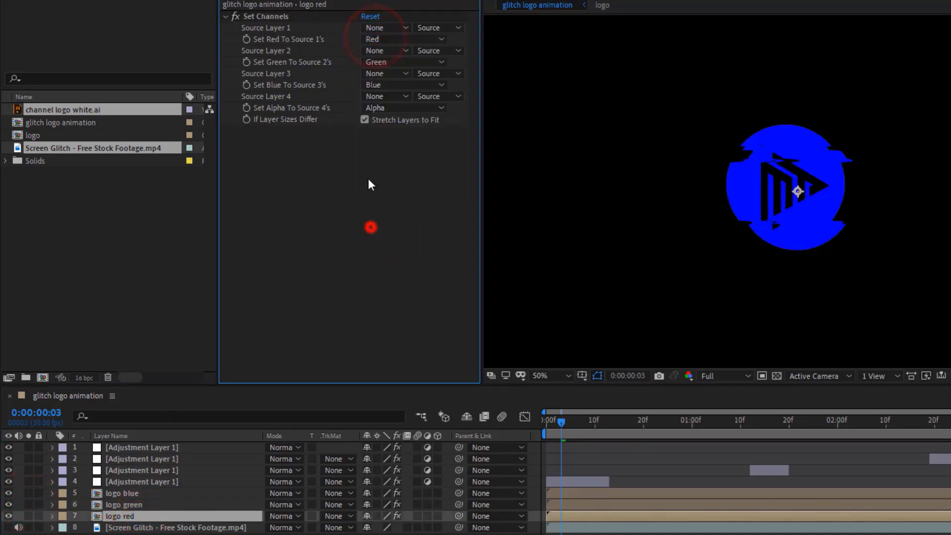
pyautogui.click(379, 62)
pyautogui.click(396, 209)
pyautogui.click(377, 84)
pyautogui.click(394, 232)
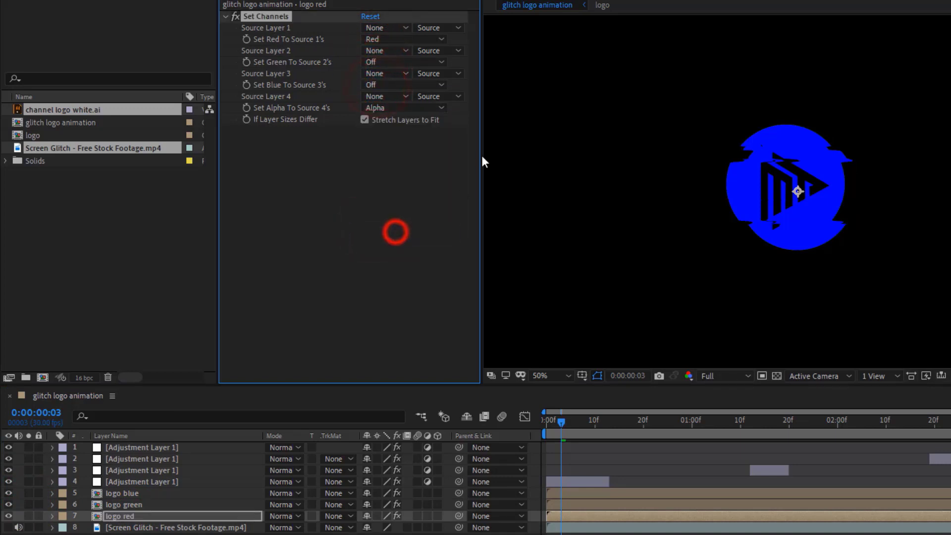
pyautogui.click(30, 516)
pyautogui.click(30, 516)
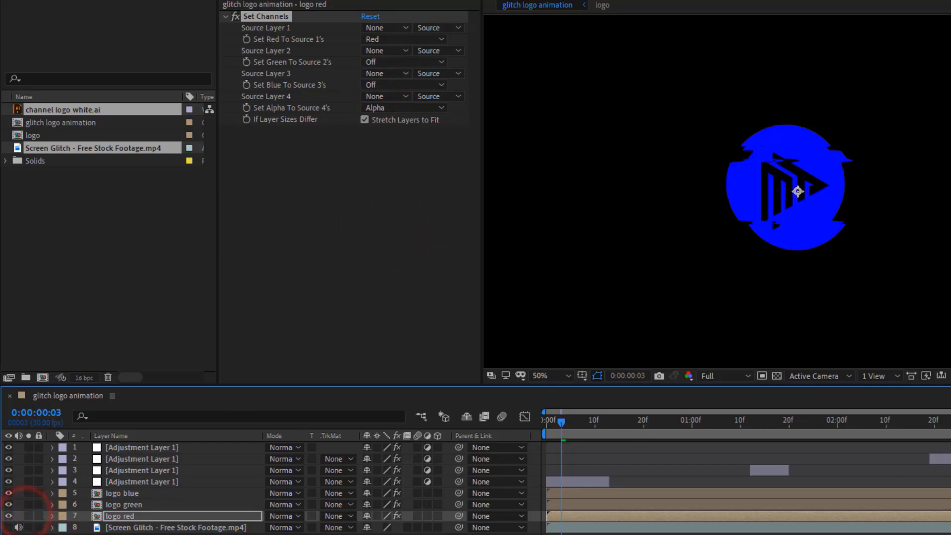
# Step: Set the blending mode of logo blue and logo green to Screen
pyautogui.press('F2')
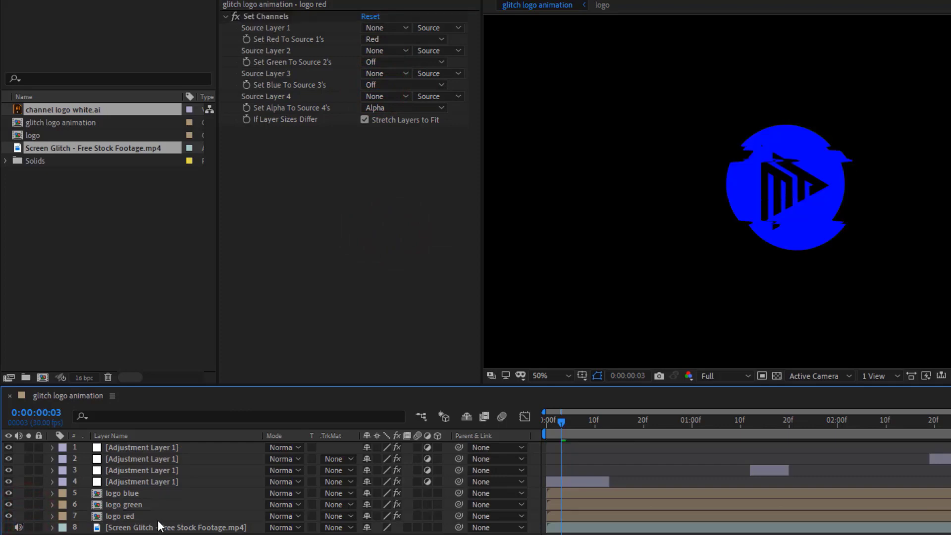
pyautogui.click(281, 492)
pyautogui.click(348, 210)
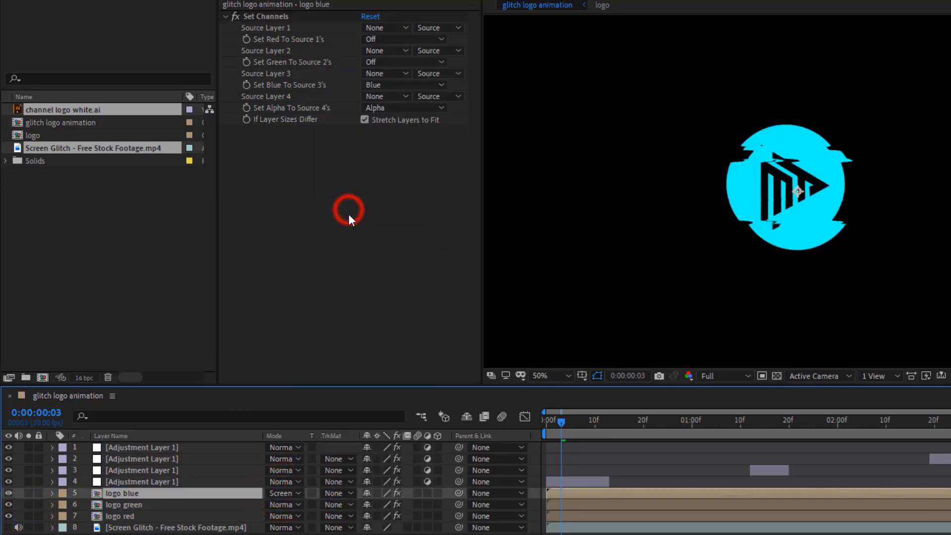
pyautogui.click(281, 503)
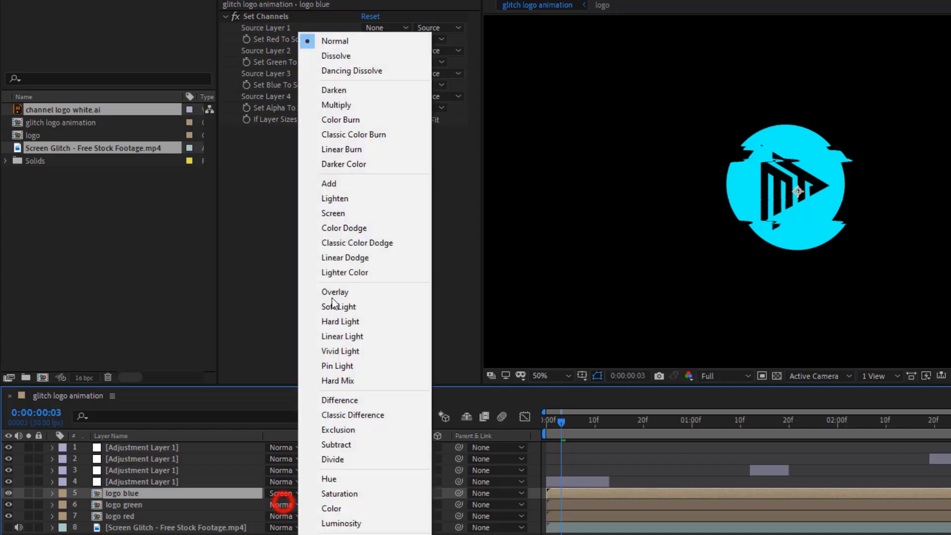
pyautogui.click(352, 213)
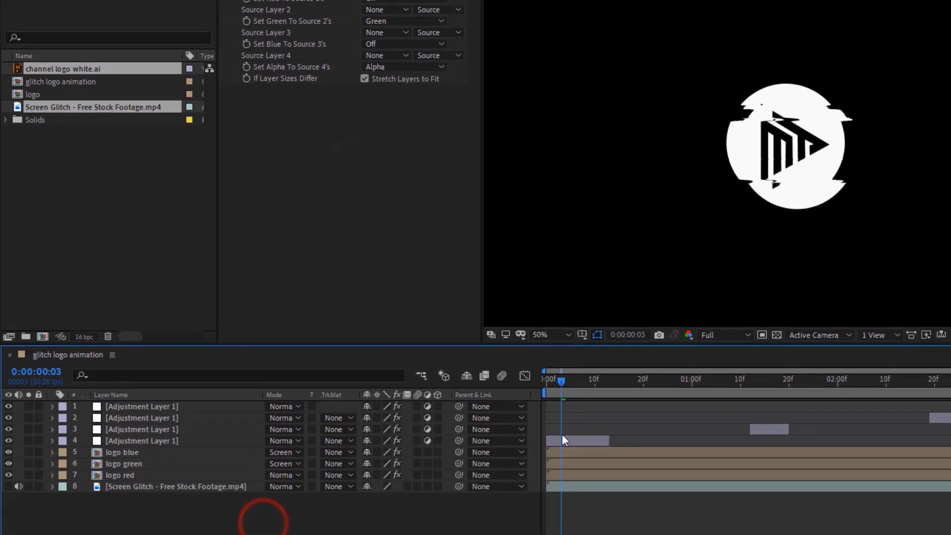
# Step: Go to the first frame and add a new null object layer
pyautogui.click(560, 381)
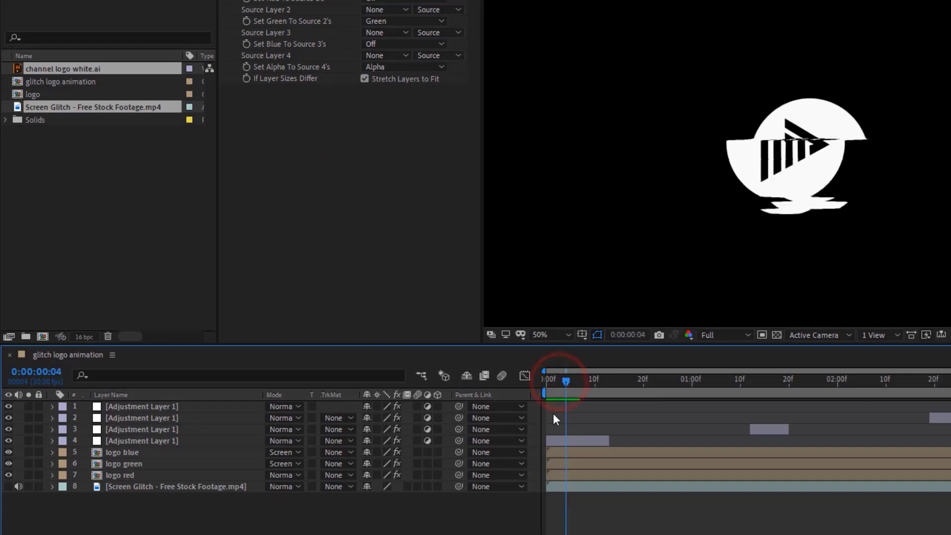
pyautogui.press('Home')
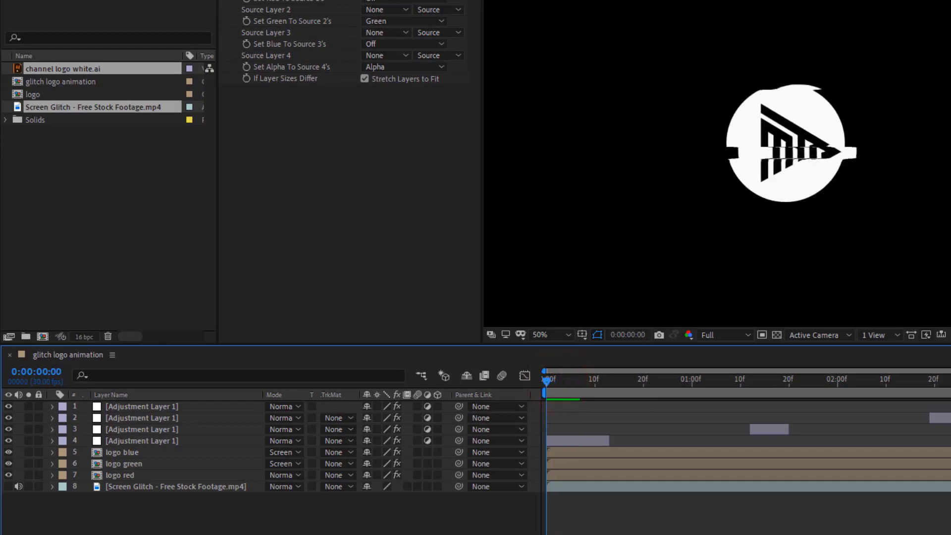
pyautogui.rightClick(144, 528)
pyautogui.moveTo(202, 386)
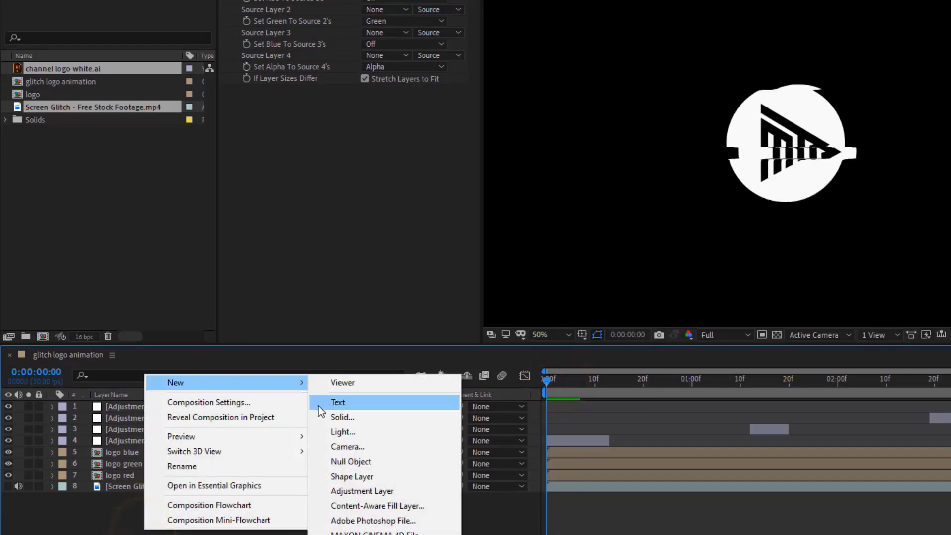
pyautogui.click(347, 459)
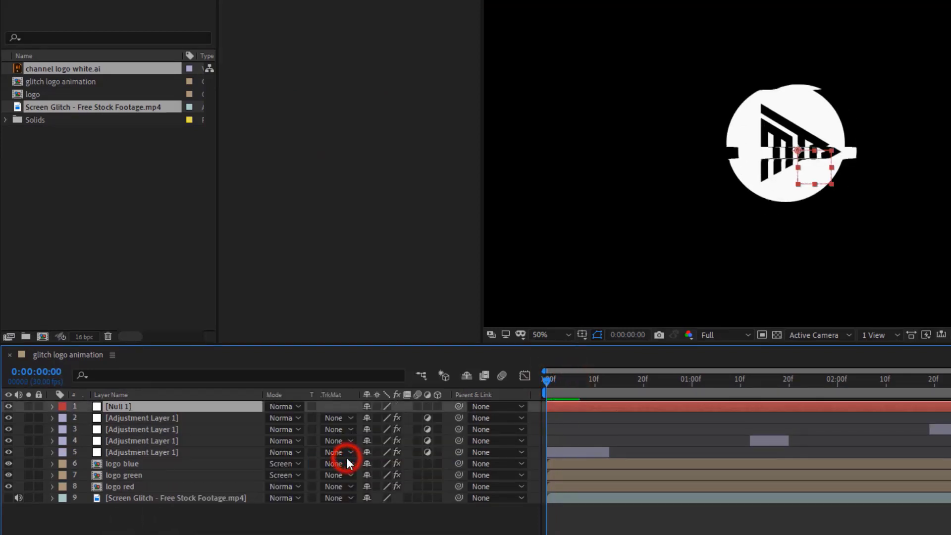
# Step: Rename the Null 1 layer to 'gitch'
pyautogui.rightClick(131, 409)
pyautogui.click(166, 399)
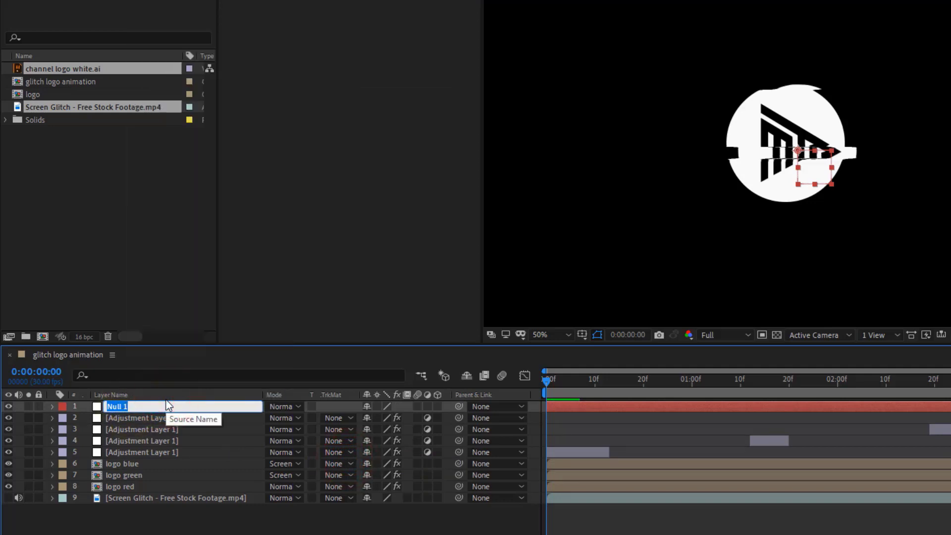
pyautogui.write('gitch')
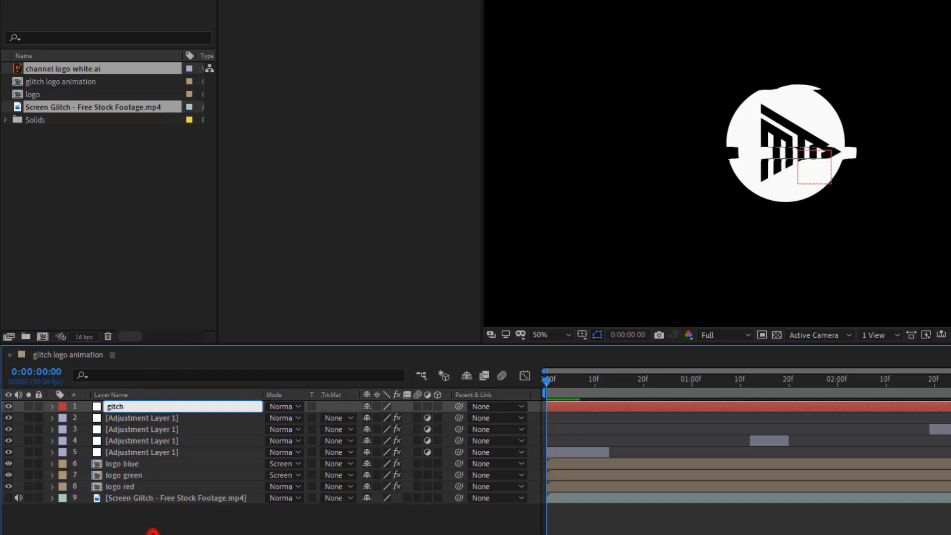
pyautogui.click(152, 528)
# Step: Add a Slider Control (value 0.00) to the gitch null, then select logo red
pyautogui.click(133, 406)
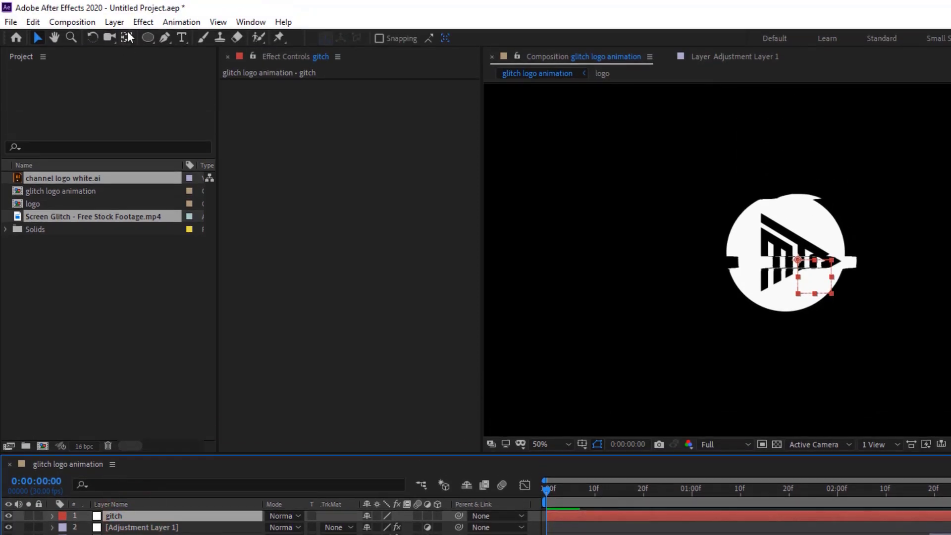
pyautogui.click(142, 16)
pyautogui.moveTo(168, 205)
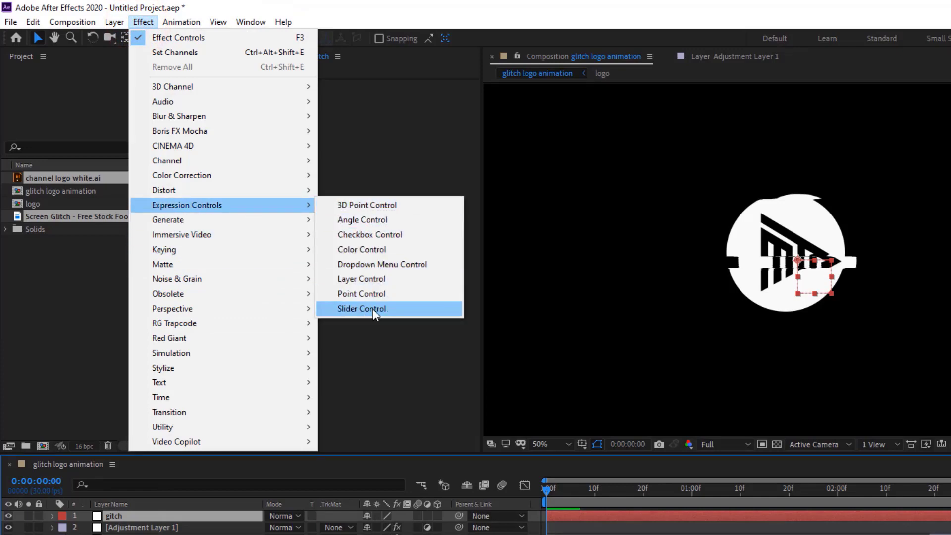
pyautogui.click(372, 309)
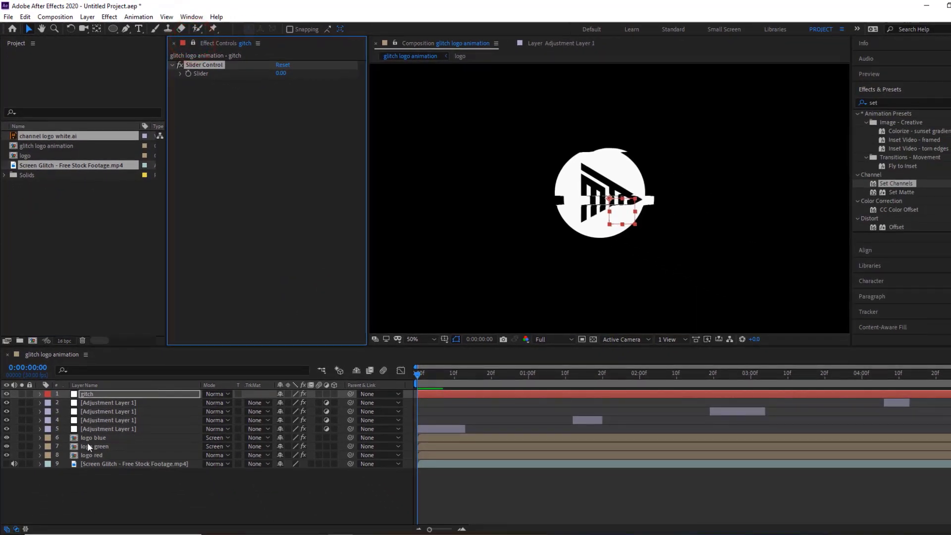
pyautogui.click(96, 454)
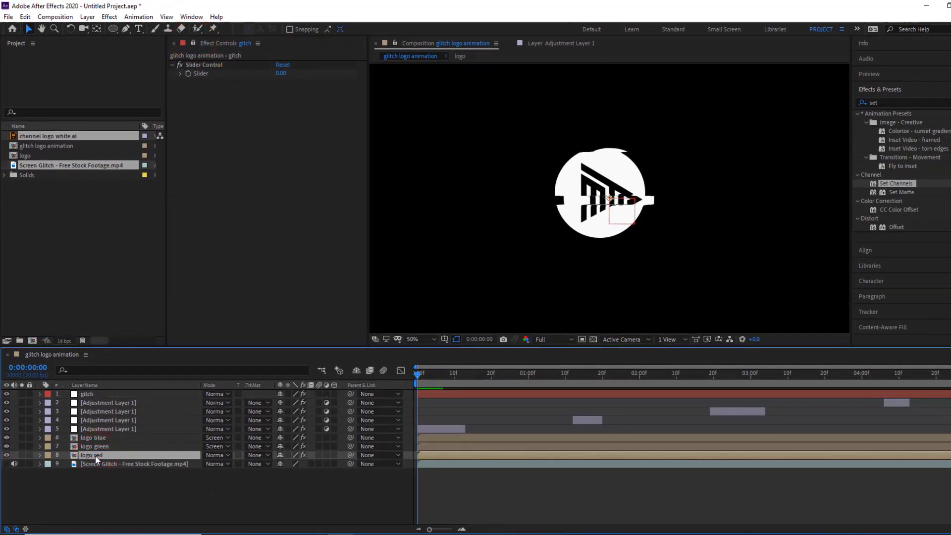
# Step: Give logo red's Position a wiggle(10, …) expression linked to the gitch Slider Control
pyautogui.press('p')
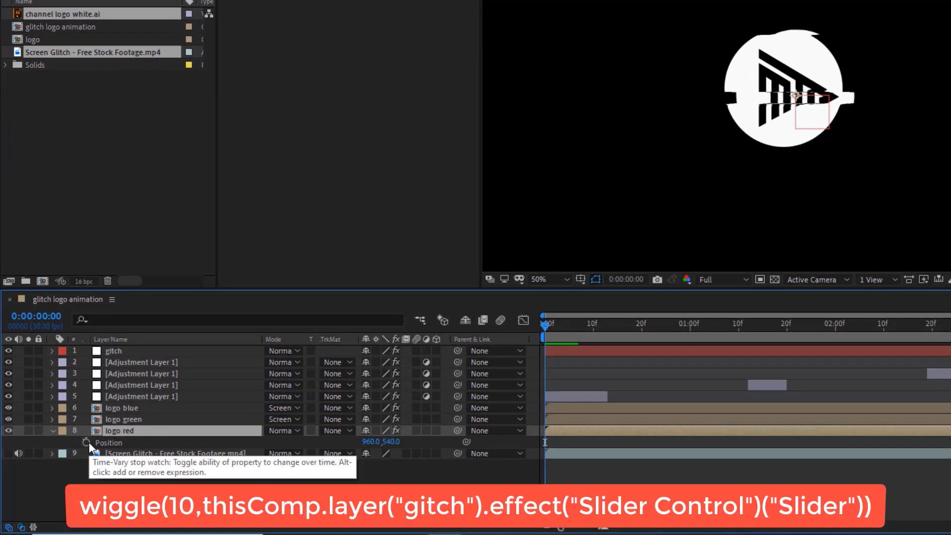
pyautogui.keyDown('alt'); pyautogui.click(87, 442); pyautogui.keyUp('alt')
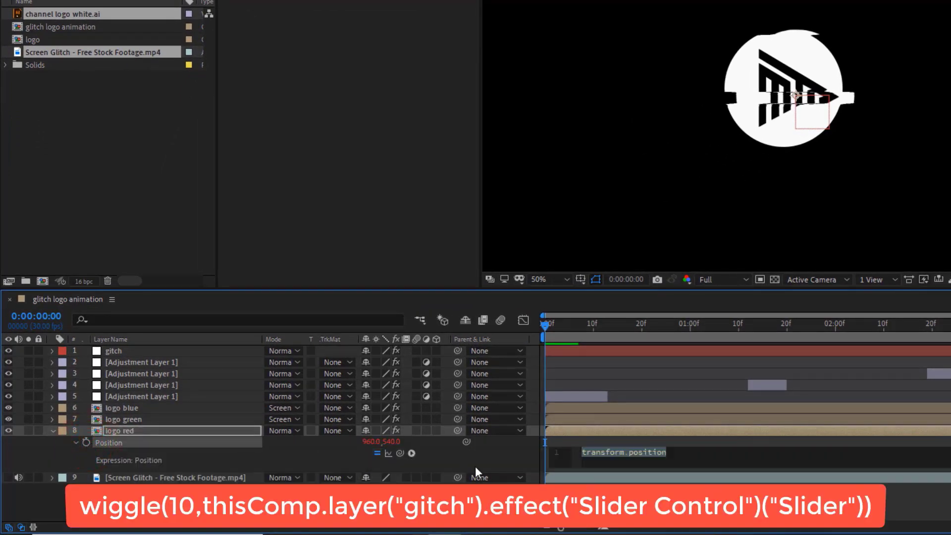
pyautogui.write('wi')
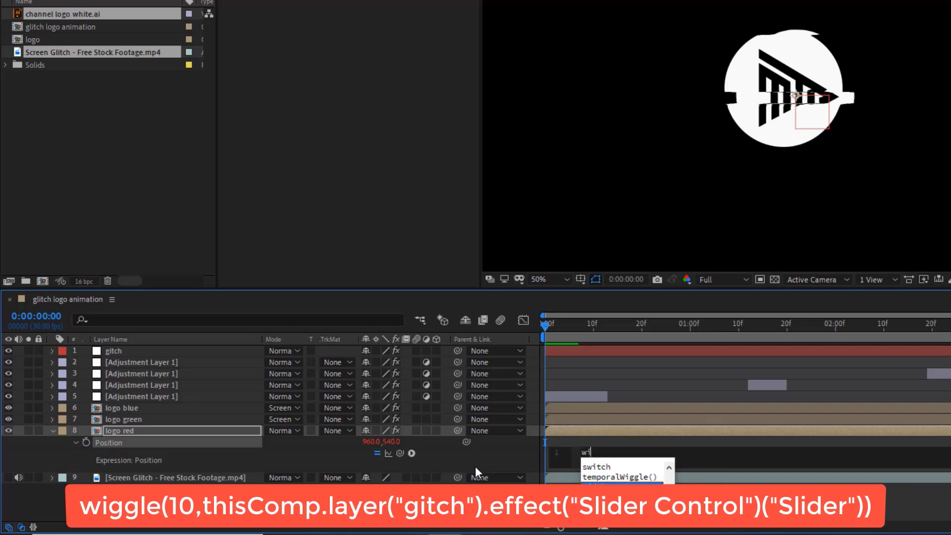
pyautogui.write('ggle')
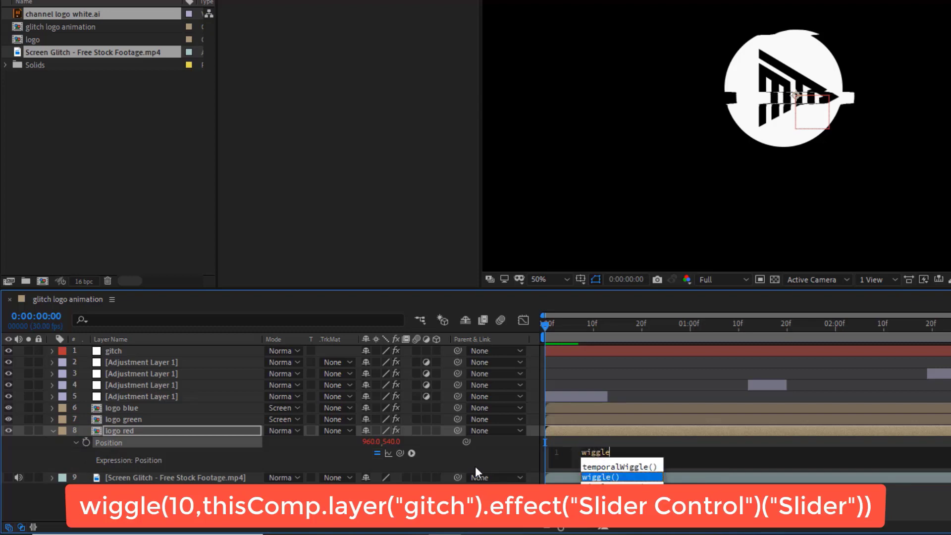
pyautogui.press('Return')
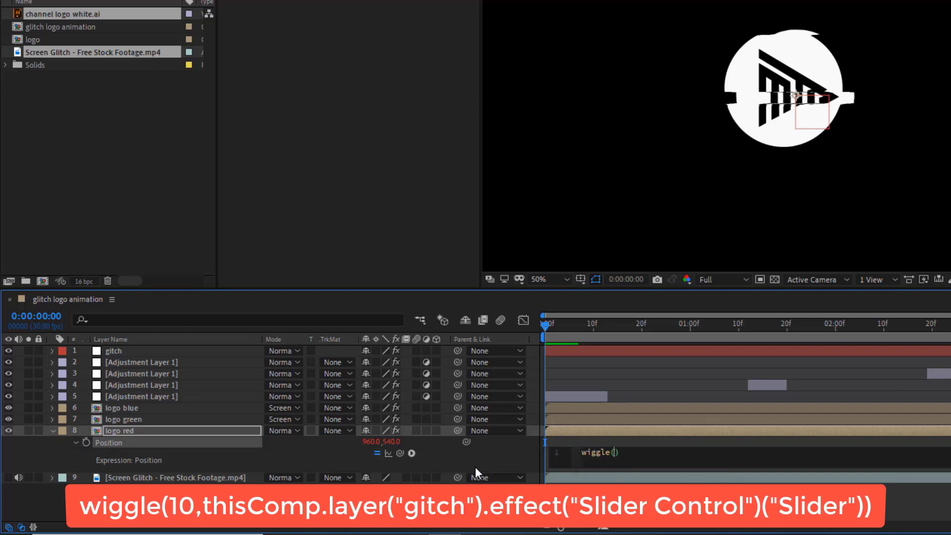
pyautogui.write('10,')
pyautogui.moveTo(401, 452); pyautogui.dragTo(377, 135)
pyautogui.moveTo(331, 187); pyautogui.dragTo(237, 5)
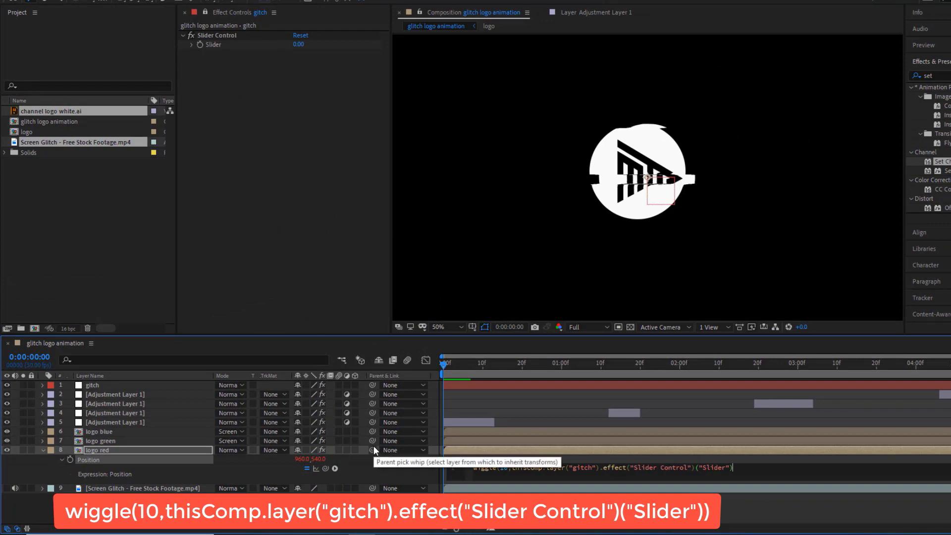
pyautogui.click(388, 507)
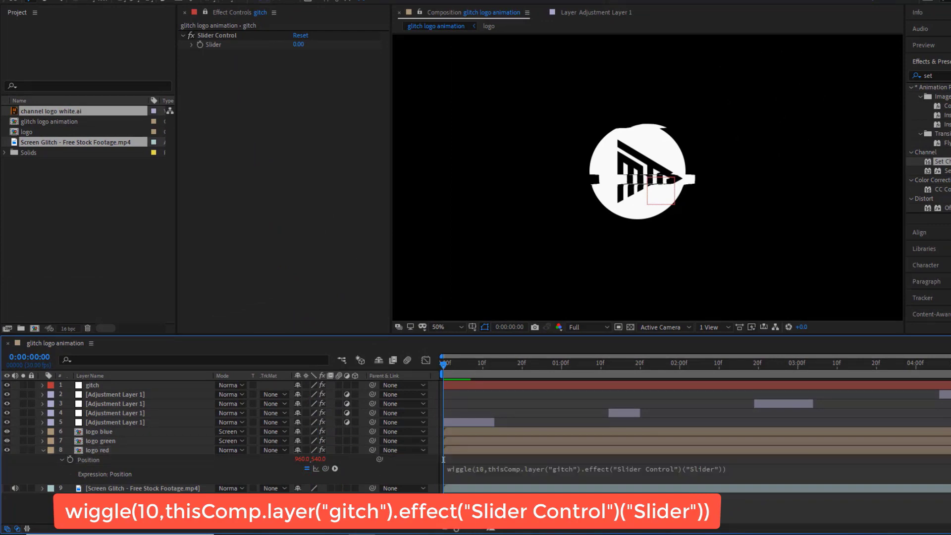
# Step: Raise the gitch Slider to 42 and preview the red-cyan RGB-split glitch from the start
pyautogui.moveTo(445, 365); pyautogui.dragTo(627, 382)
pyautogui.press('space')
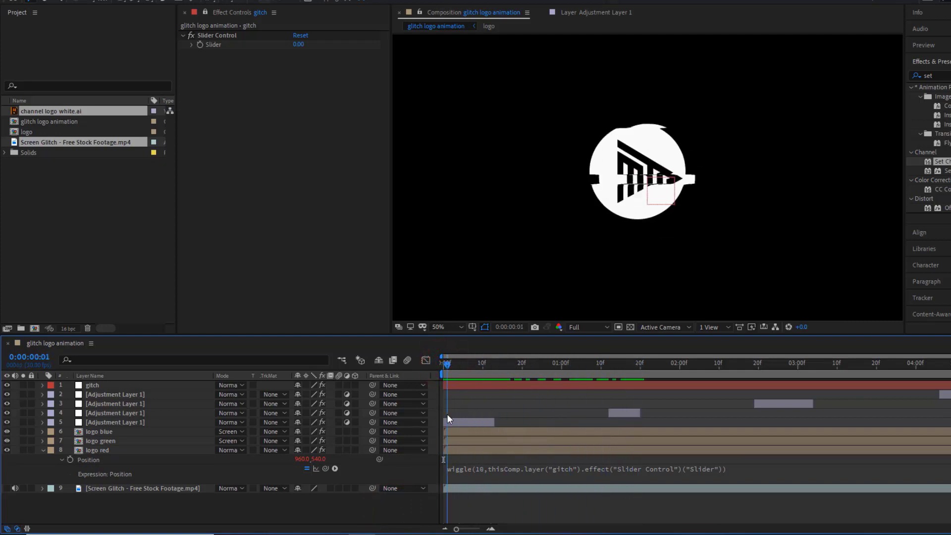
pyautogui.click(149, 386)
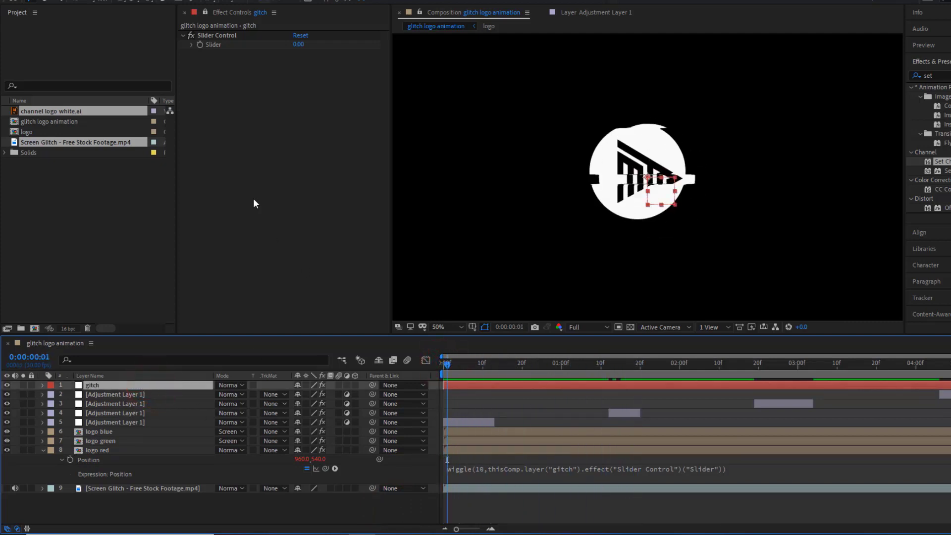
pyautogui.moveTo(293, 43); pyautogui.dragTo(313, 44)
pyautogui.click(445, 363)
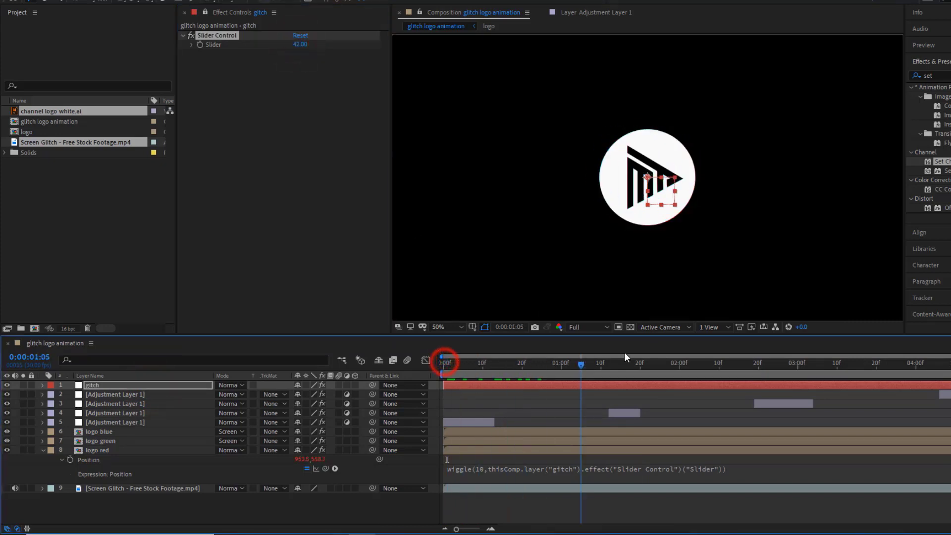
pyautogui.press('space')
pyautogui.press('space')
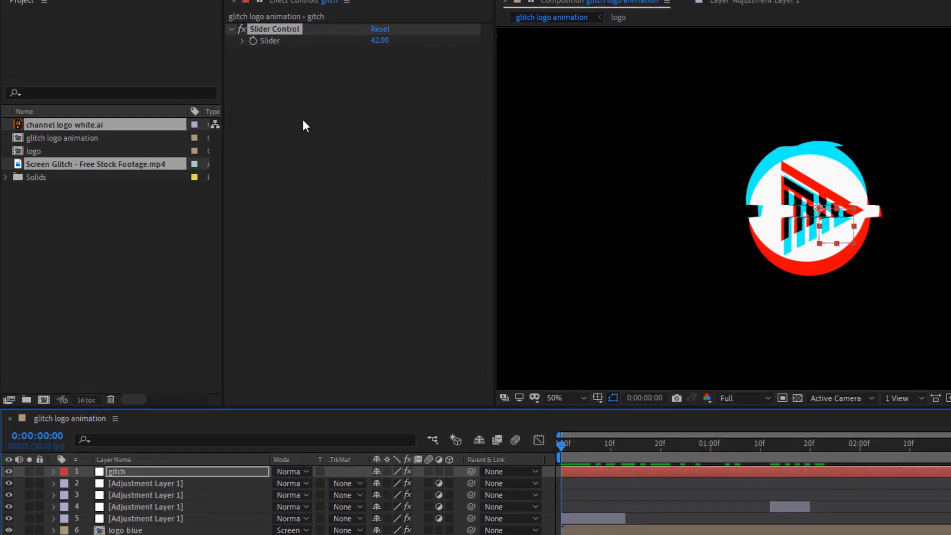
pyautogui.click(152, 470)
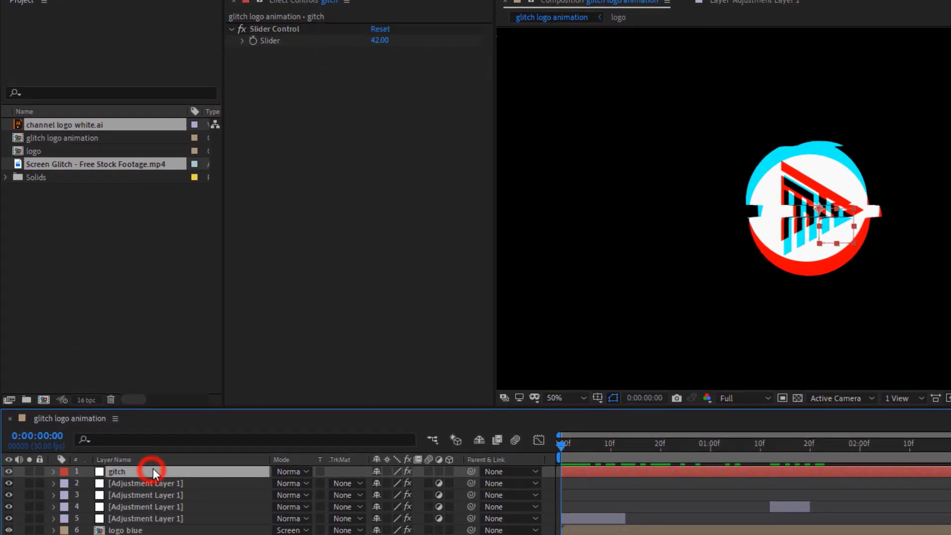
# Step: Keyframe the gitch Slider at 30 at 0f and again at 20 frames
pyautogui.click(254, 40)
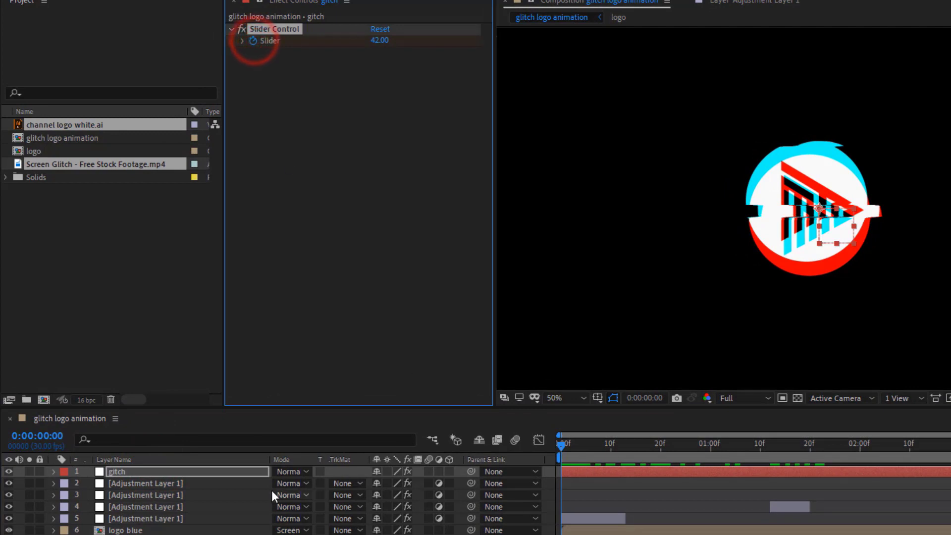
pyautogui.press('u')
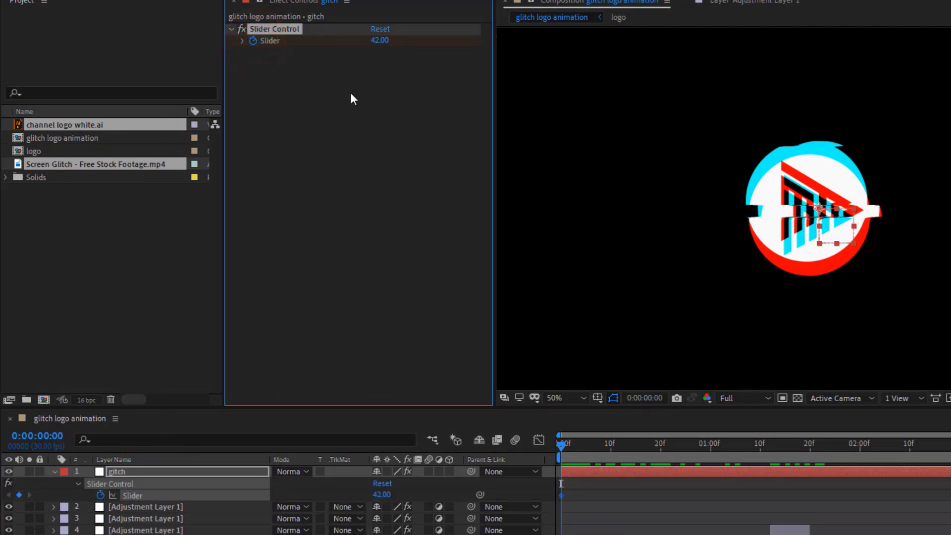
pyautogui.click(377, 40)
pyautogui.write('30')
pyautogui.click(429, 219)
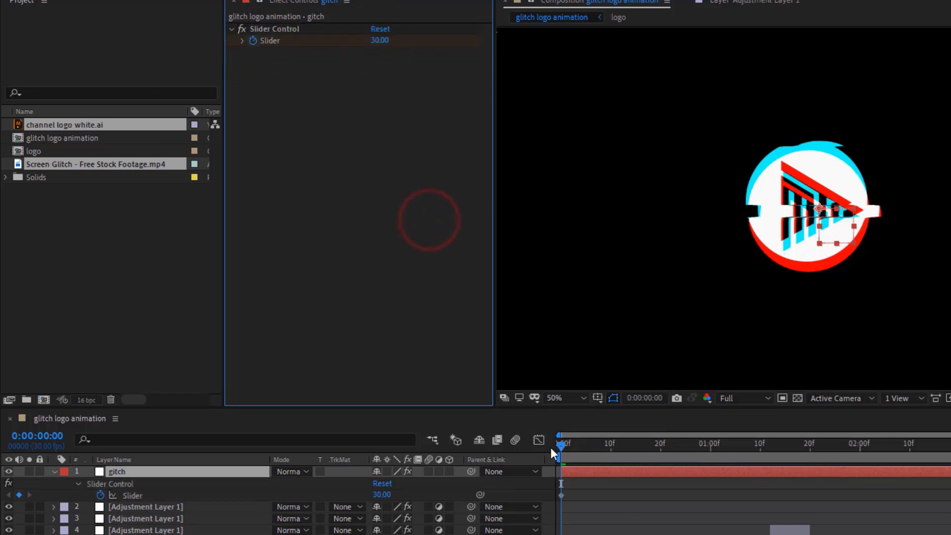
pyautogui.moveTo(562, 444); pyautogui.dragTo(662, 465)
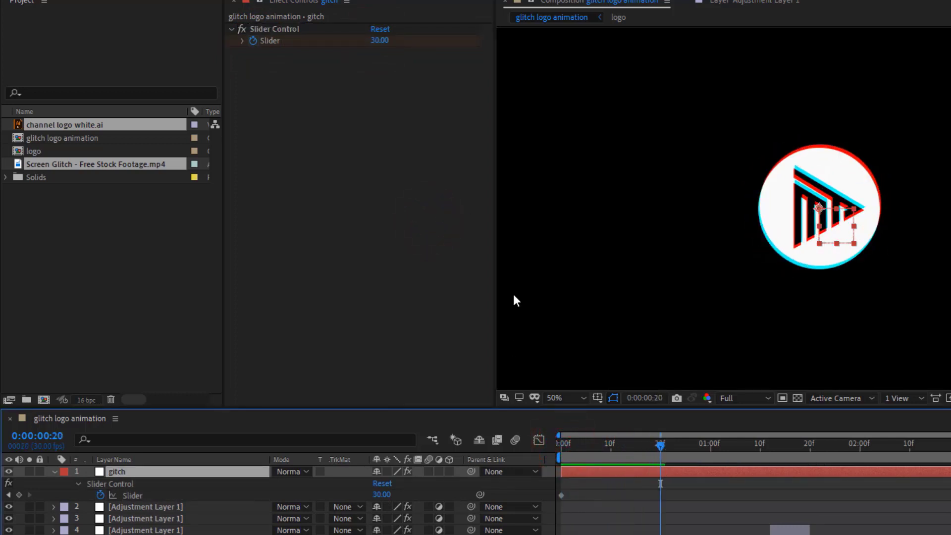
pyautogui.click(19, 495)
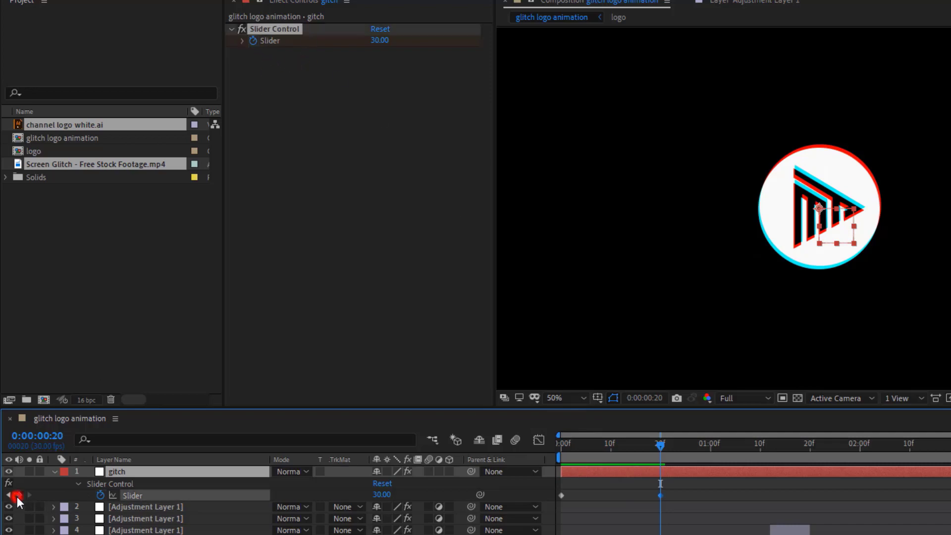
# Step: Drop the Slider to 0 around 1:02 with a keyframe holding 0
pyautogui.moveTo(661, 442)
pyautogui.mouseDown()
pyautogui.moveTo(778, 465)
pyautogui.moveTo(661, 446)
pyautogui.mouseUp()
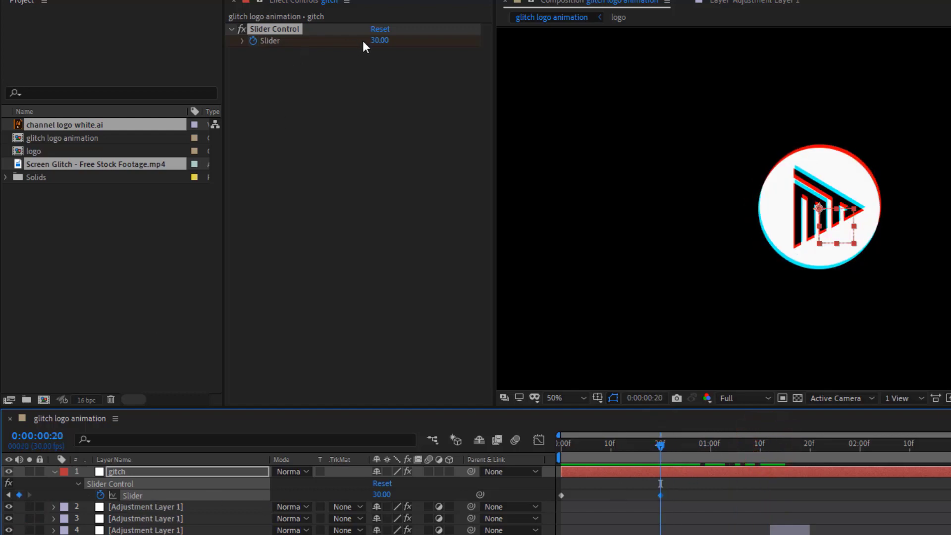
pyautogui.moveTo(380, 41); pyautogui.dragTo(331, 55)
pyautogui.click(379, 41)
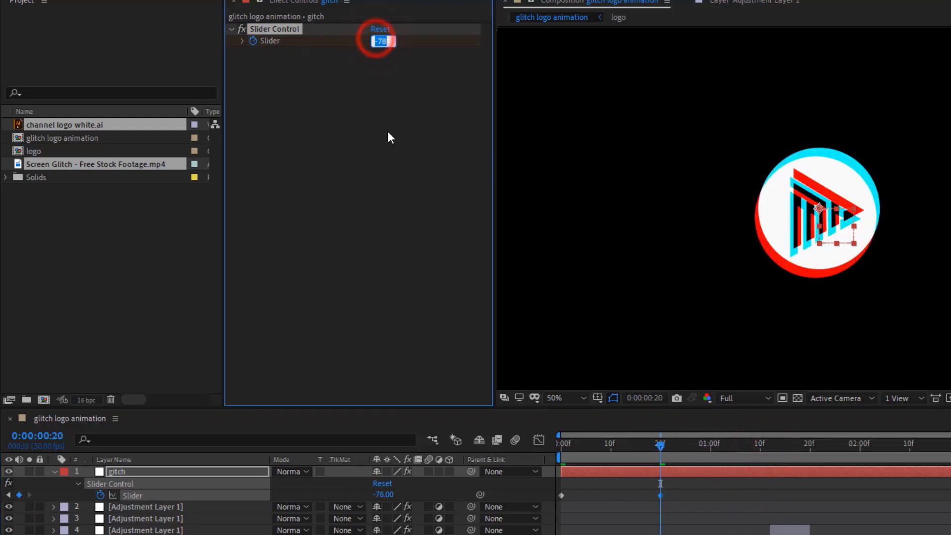
pyautogui.write('0')
pyautogui.click(356, 170)
pyautogui.moveTo(660, 443); pyautogui.dragTo(848, 462)
pyautogui.click(19, 495)
# Step: Key the Slider back to 30 at 1:27 and to 0 at 2:17
pyautogui.click(378, 40)
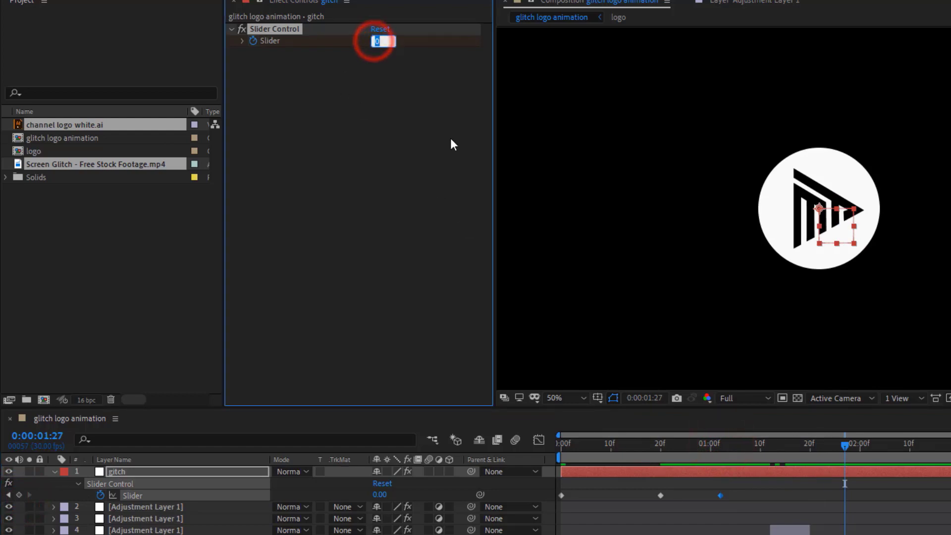
pyautogui.write('30')
pyautogui.click(421, 193)
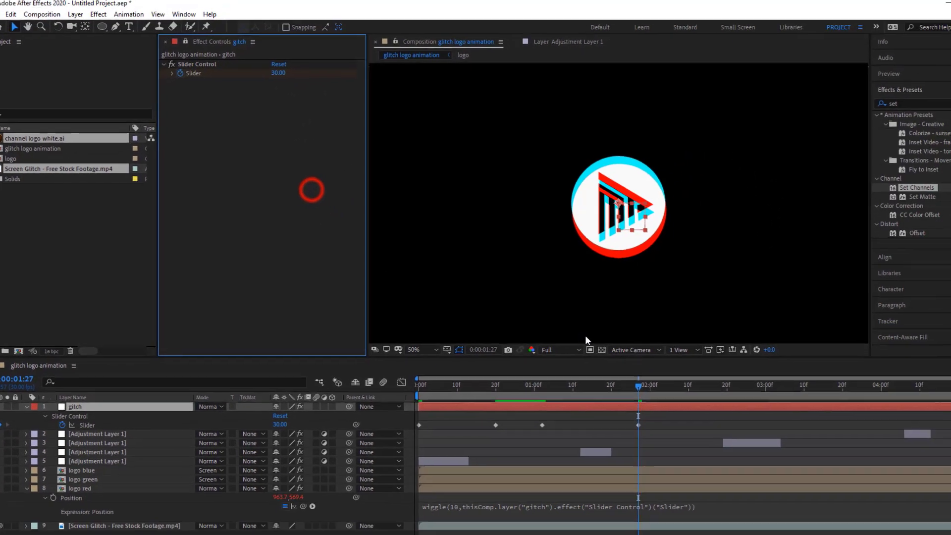
pyautogui.moveTo(629, 382); pyautogui.dragTo(729, 386)
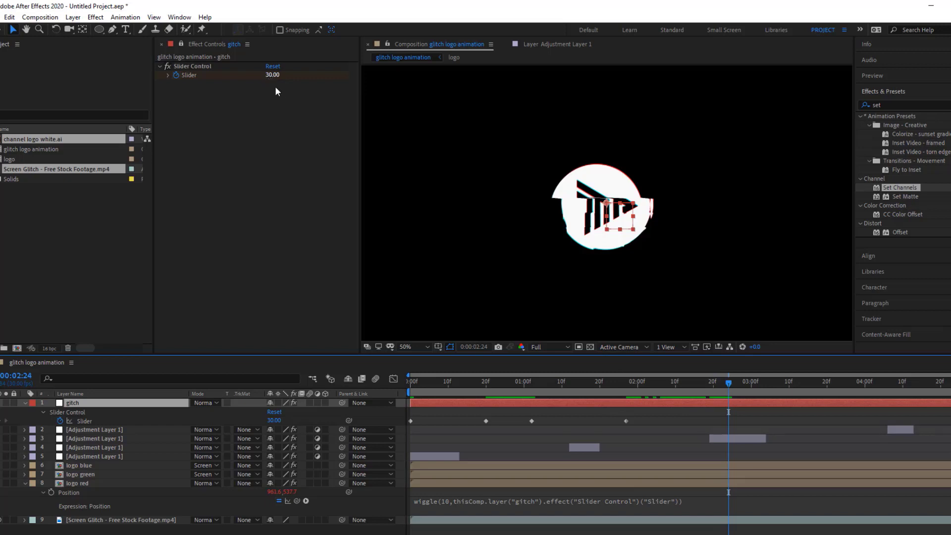
pyautogui.moveTo(714, 391); pyautogui.dragTo(701, 391)
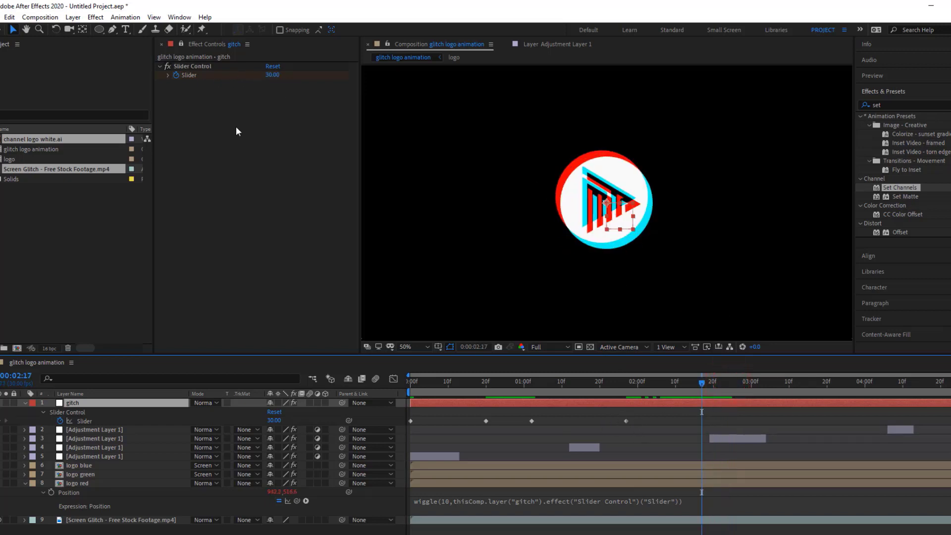
pyautogui.click(272, 75)
pyautogui.write('0')
pyautogui.click(288, 183)
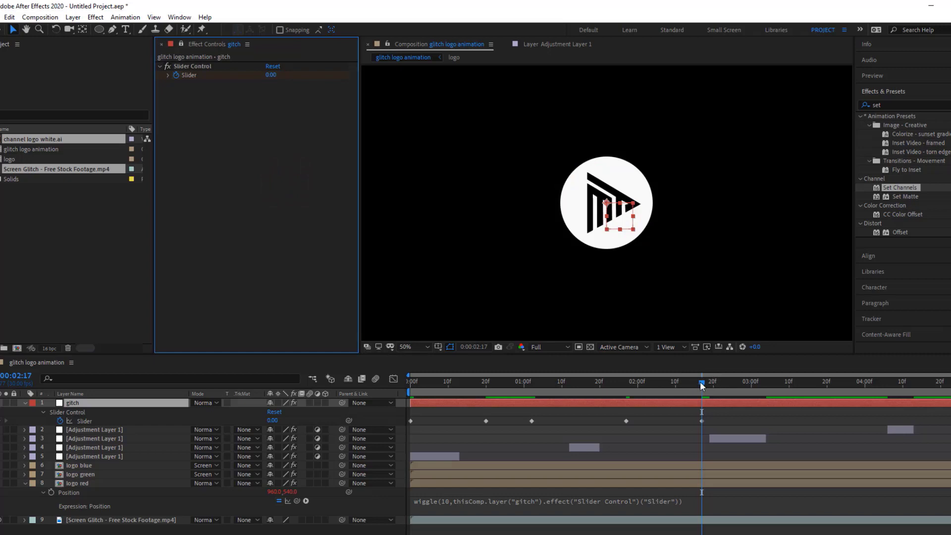
pyautogui.moveTo(702, 382); pyautogui.dragTo(780, 393)
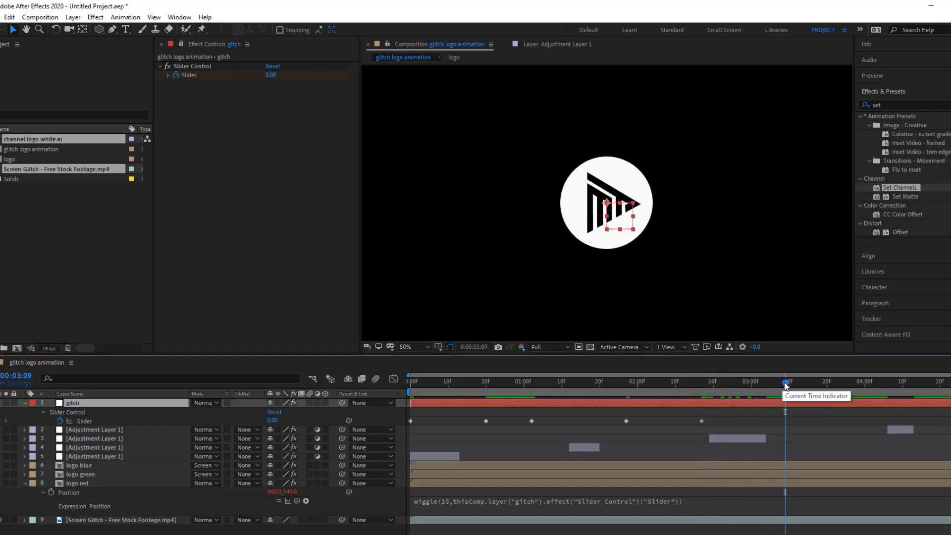
pyautogui.click(715, 420)
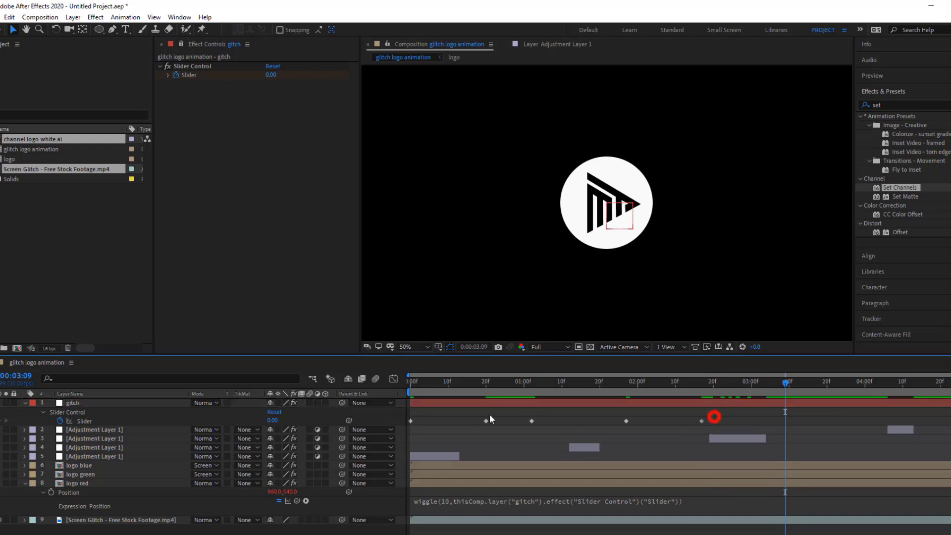
# Step: Apply Easy Ease to all Slider keyframes, stretch their spacing and shift them later
pyautogui.click(150, 421)
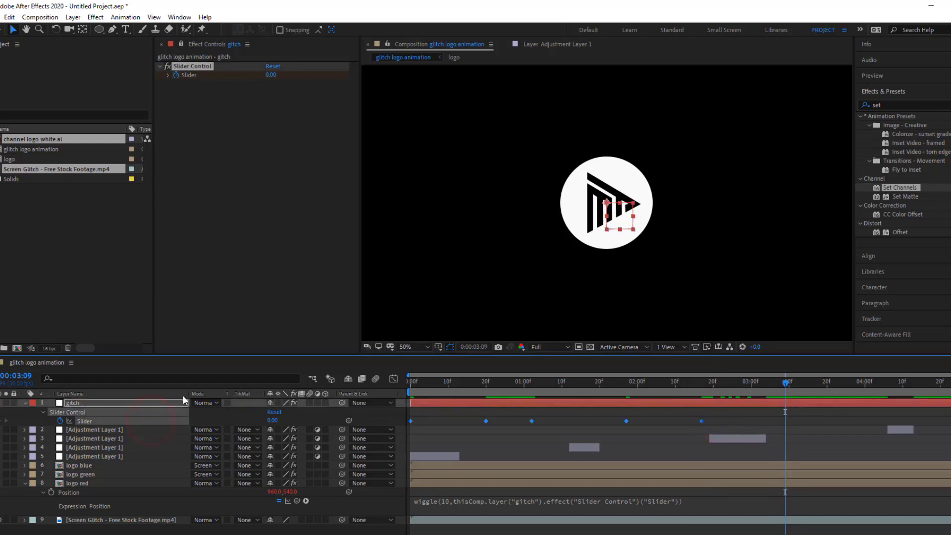
pyautogui.press('F9')
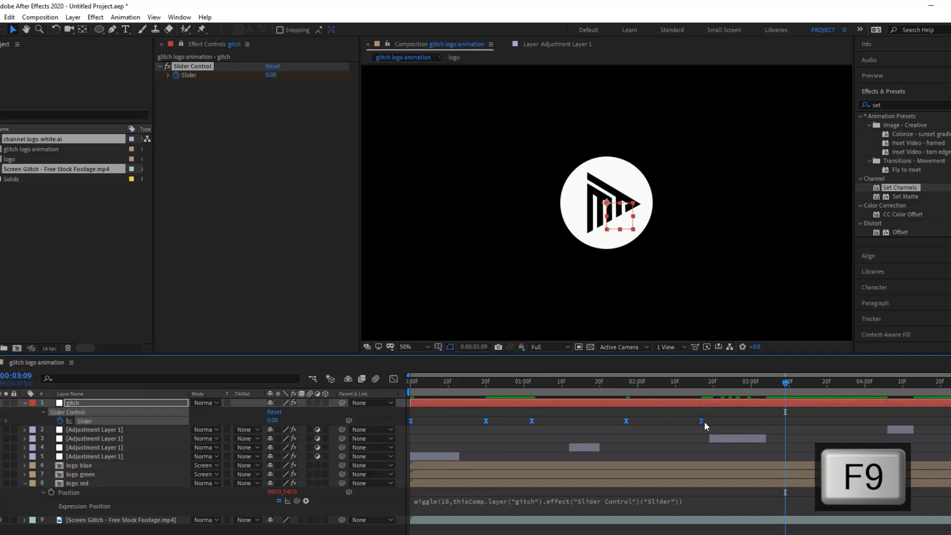
pyautogui.moveTo(700, 420); pyautogui.dragTo(805, 420)
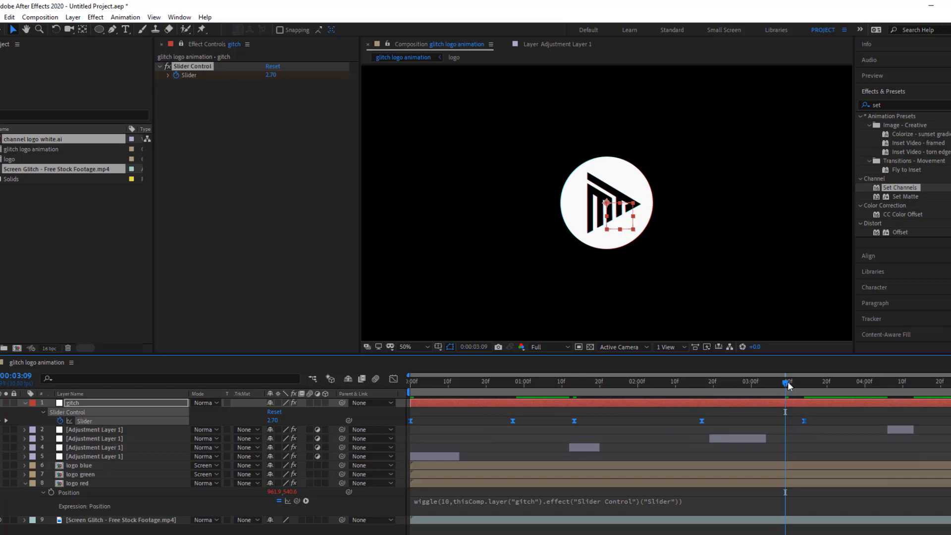
pyautogui.click(803, 420)
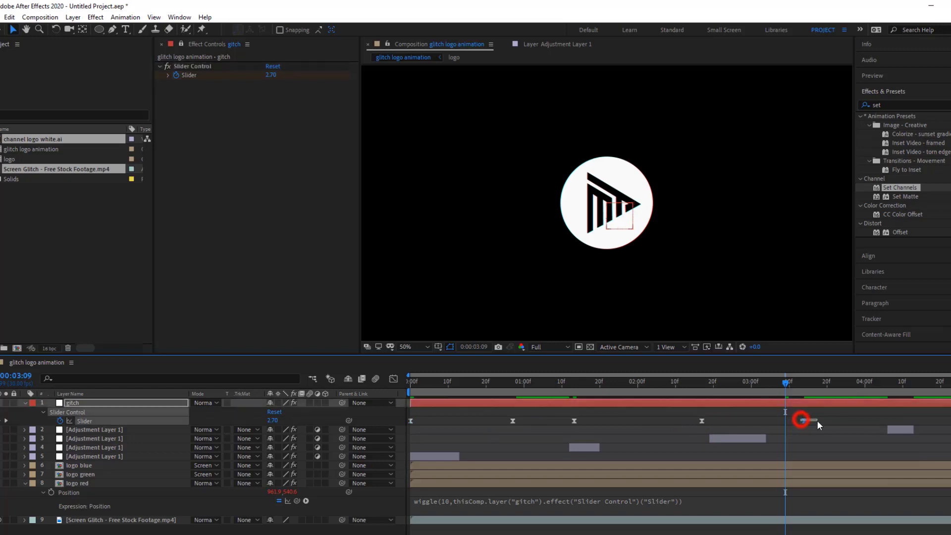
pyautogui.click(142, 423)
pyautogui.moveTo(804, 421); pyautogui.dragTo(824, 421)
pyautogui.moveTo(787, 383); pyautogui.dragTo(948, 383)
# Step: Play the composition from the Preview panel and stop after watching the glitch
pyautogui.click(873, 77)
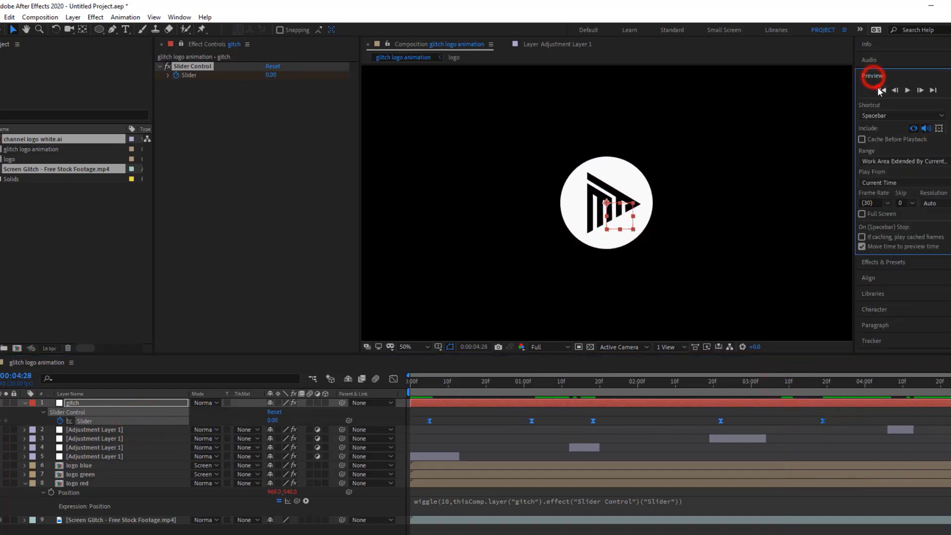
pyautogui.click(907, 90)
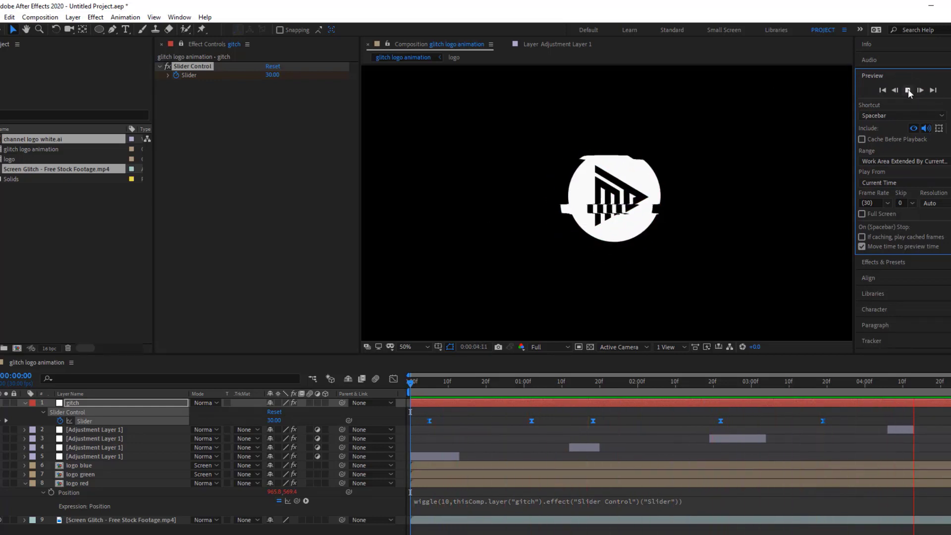
pyautogui.click(908, 89)
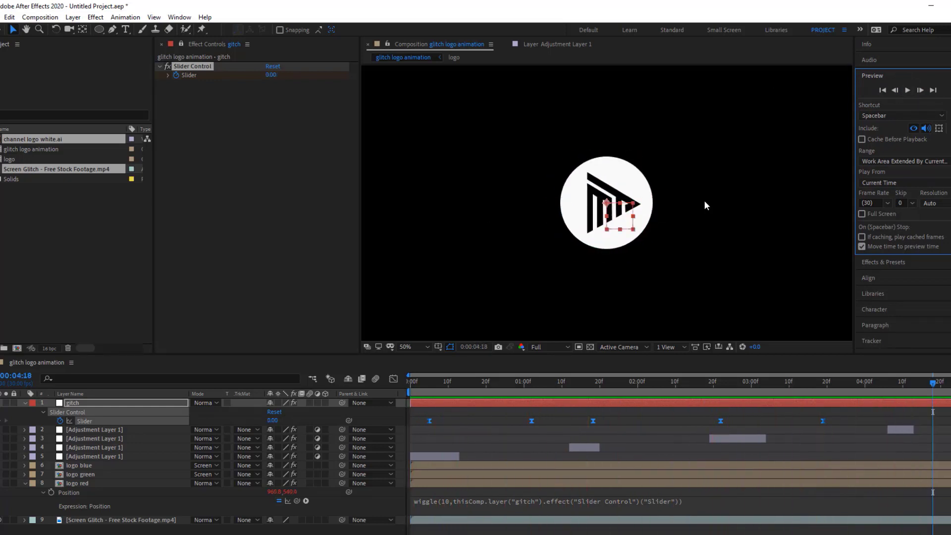
# Step: Inside the logo precomp, add a text layer reading 'your text'
pyautogui.click(75, 481)
pyautogui.click(24, 483)
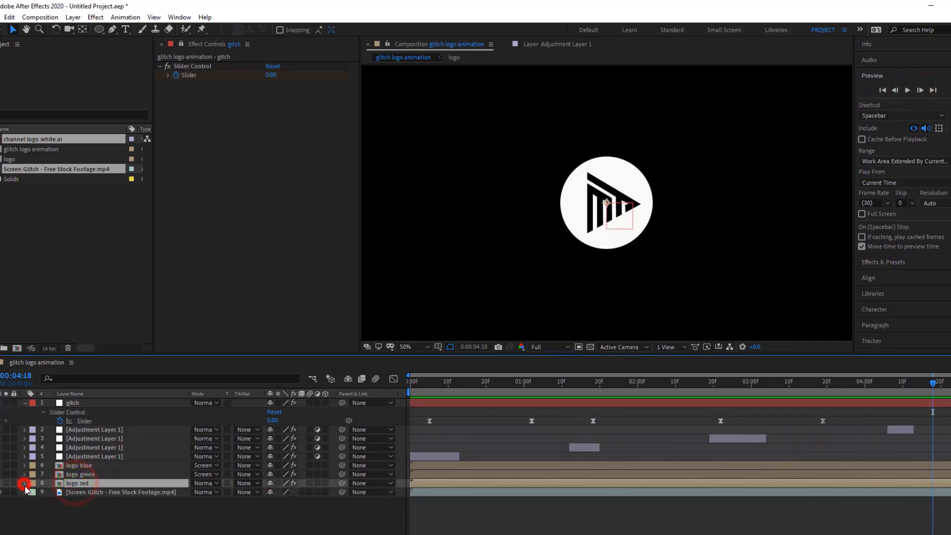
pyautogui.doubleClick(89, 466)
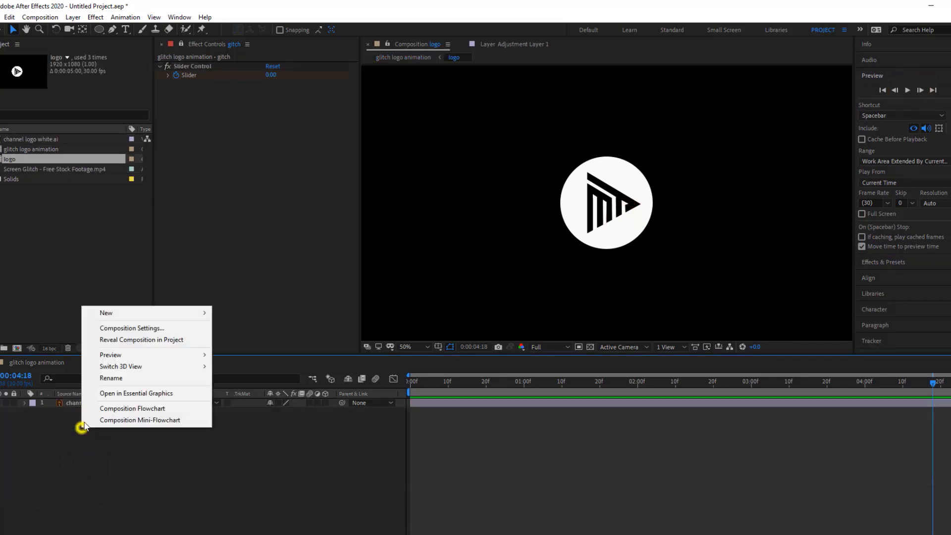
pyautogui.moveTo(197, 314)
pyautogui.click(237, 329)
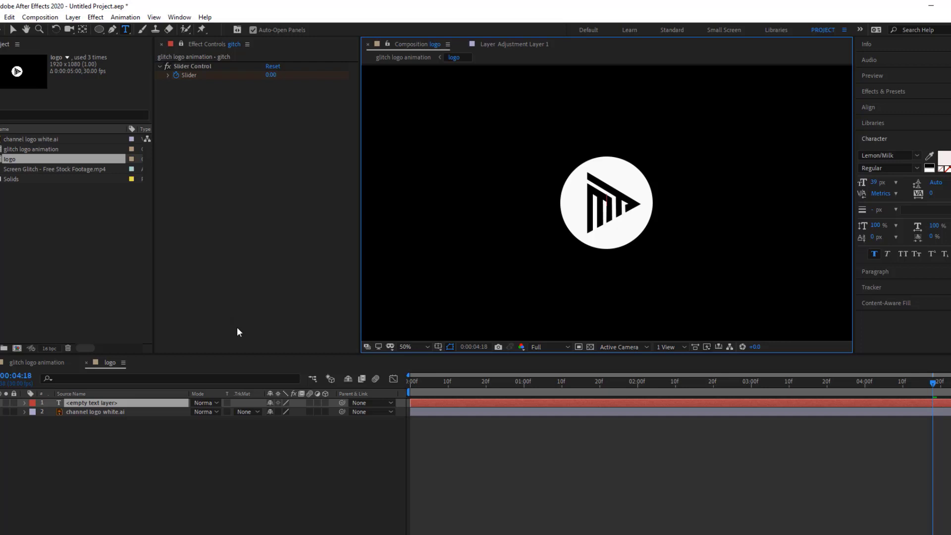
pyautogui.write('ur')
pyautogui.click(143, 402)
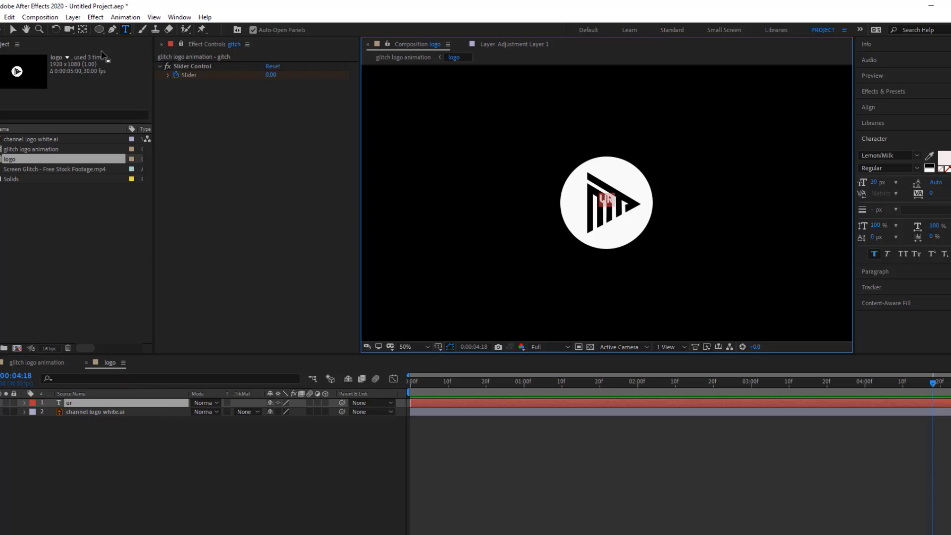
pyautogui.press('BackSpace')
pyautogui.press('BackSpace')
pyautogui.write('your text')
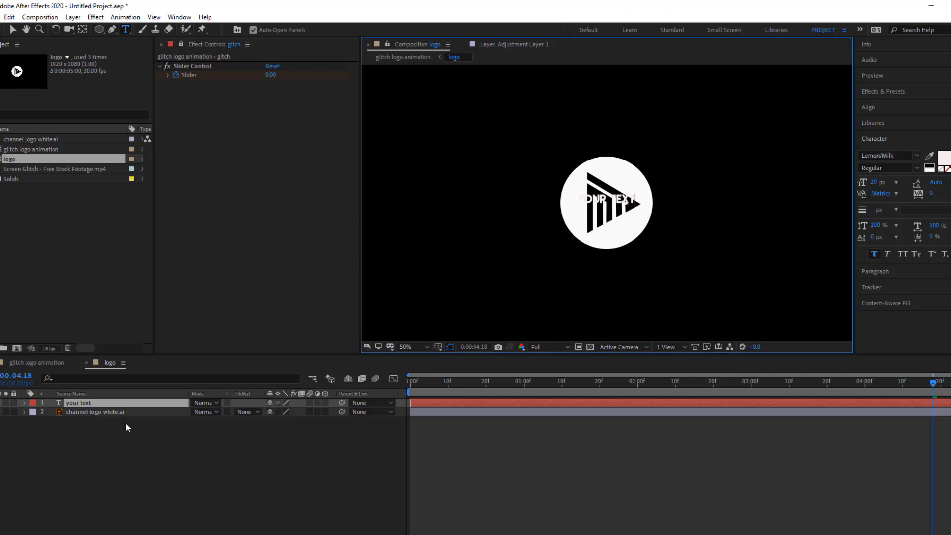
# Step: Move the caption below the logo, centre it horizontally, and return to the glitch logo animation comp
pyautogui.click(13, 29)
pyautogui.click(608, 203)
pyautogui.moveTo(613, 232); pyautogui.dragTo(607, 262)
pyautogui.click(588, 282)
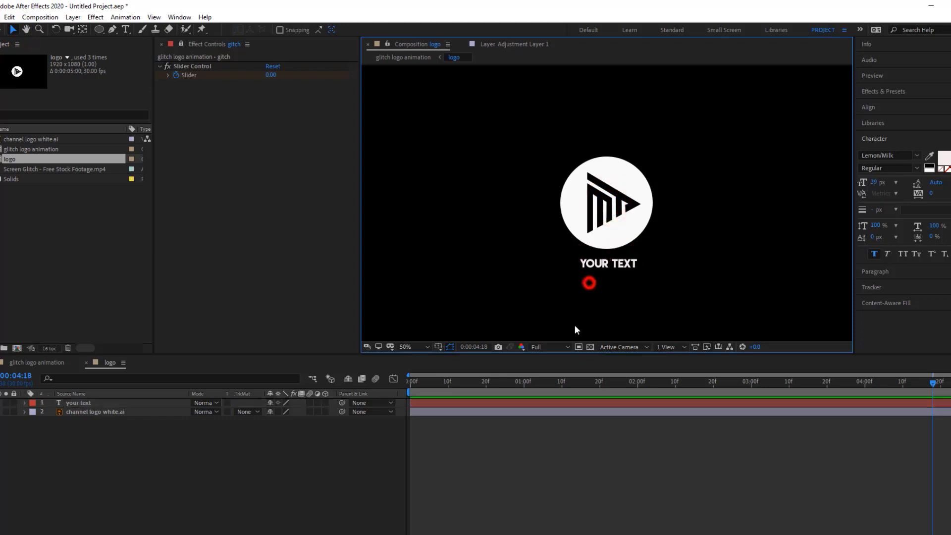
pyautogui.click(140, 403)
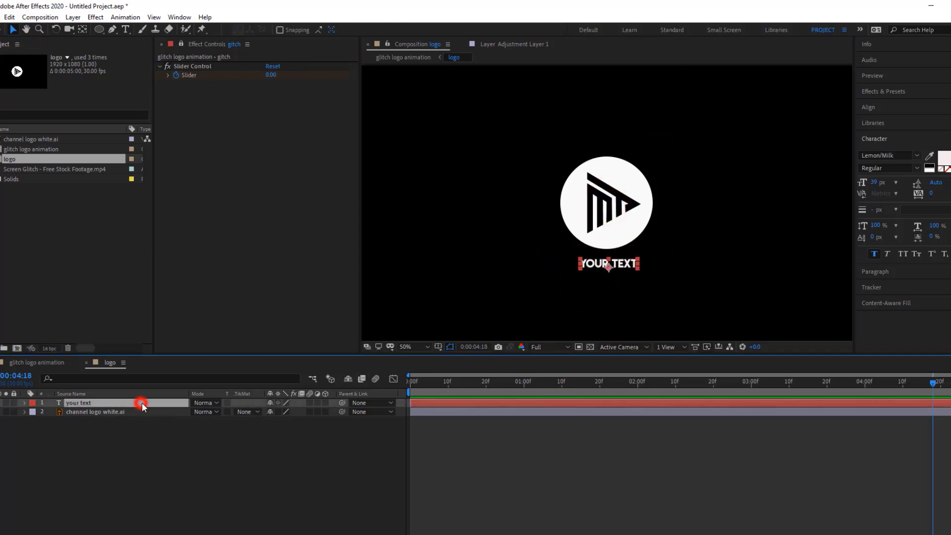
pyautogui.click(872, 108)
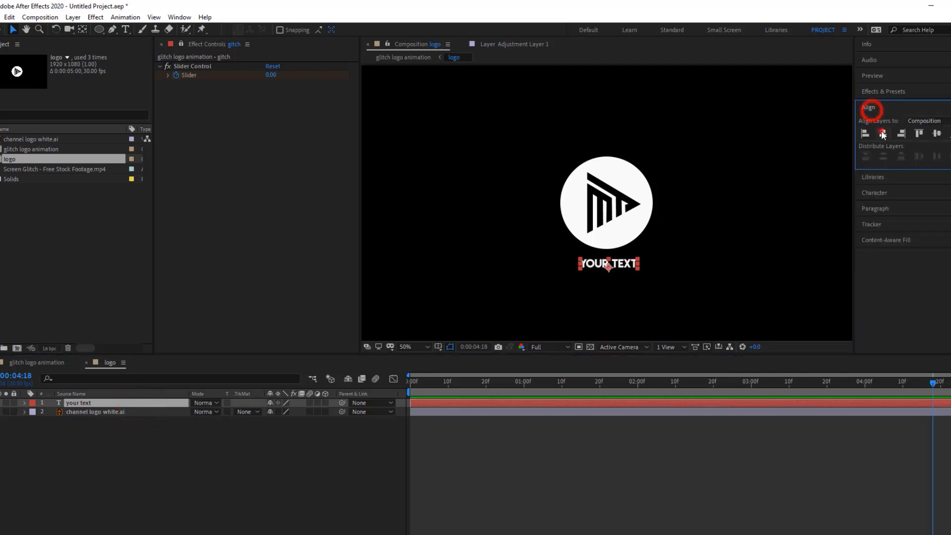
pyautogui.click(883, 134)
pyautogui.click(312, 501)
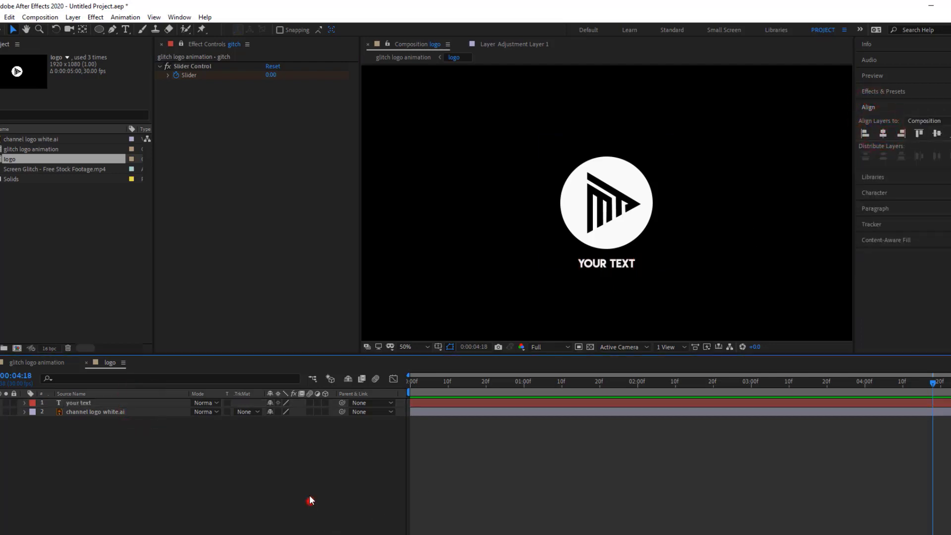
pyautogui.click(39, 364)
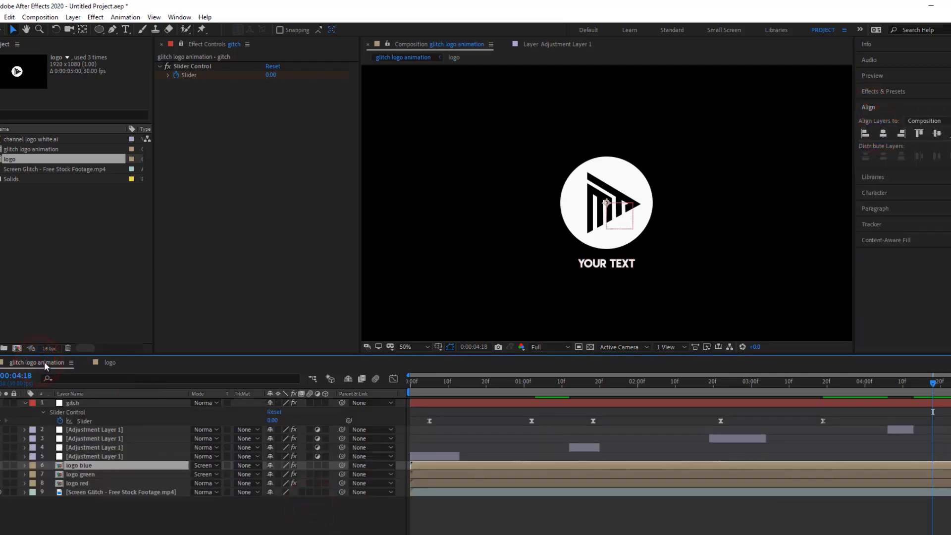
# Step: Preview the glitch at 3:02, then create a black solid named BG
pyautogui.moveTo(934, 381); pyautogui.dragTo(738, 413)
pyautogui.press('space')
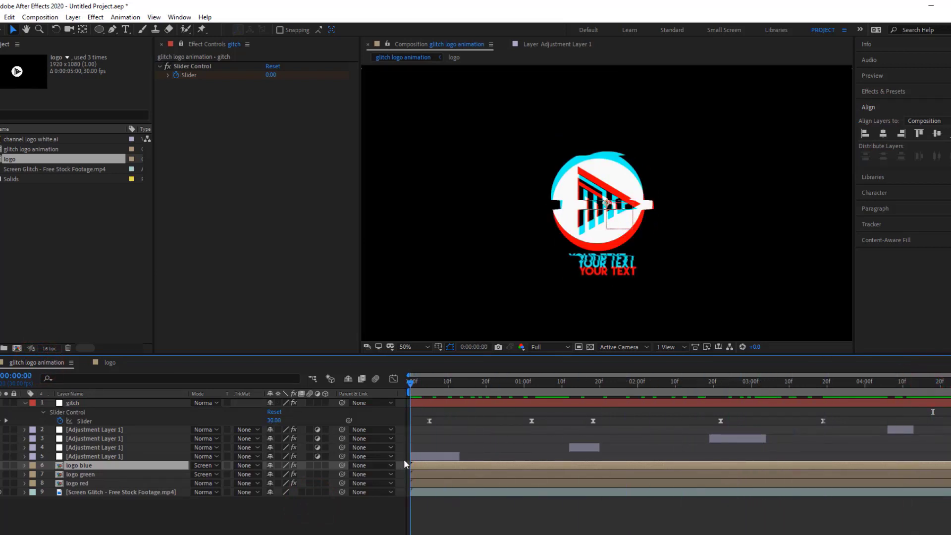
pyautogui.rightClick(271, 513)
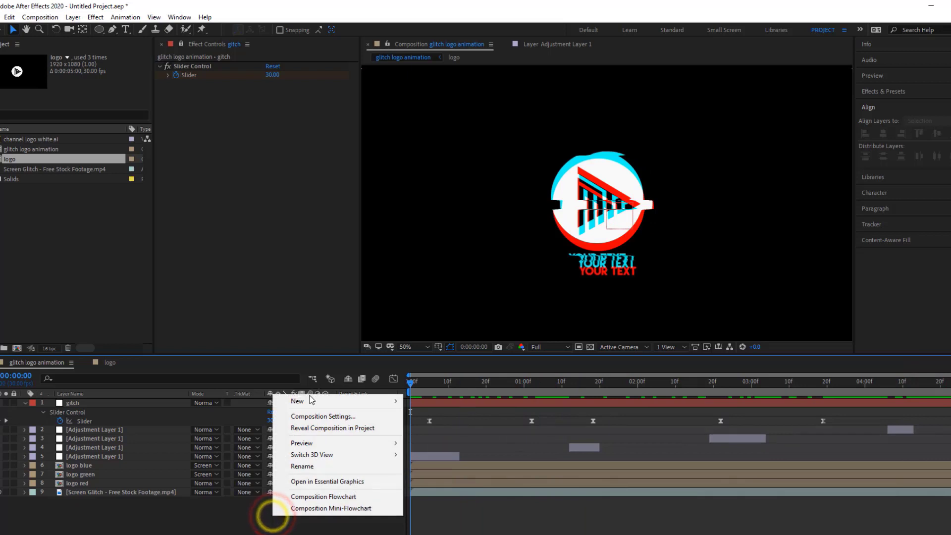
pyautogui.click(307, 402)
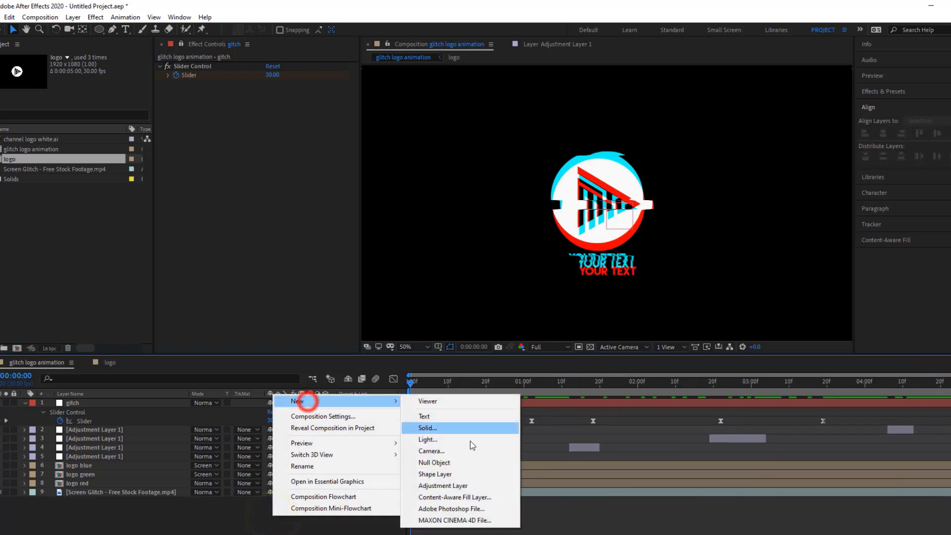
pyautogui.click(449, 427)
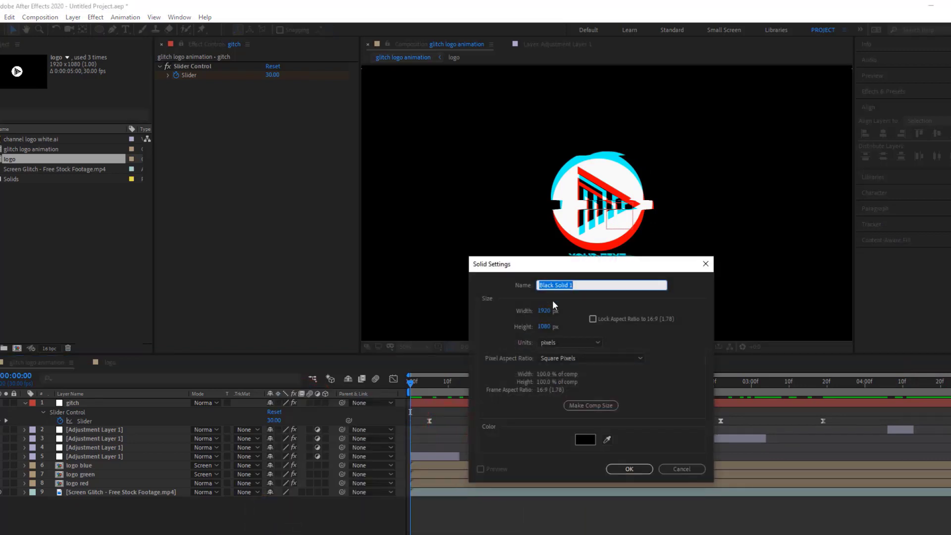
pyautogui.write('BG')
pyautogui.click(614, 469)
# Step: Move BG to the bottom of the layer stack and select the Effects & Presets search text
pyautogui.moveTo(163, 403); pyautogui.dragTo(153, 529)
pyautogui.click(899, 91)
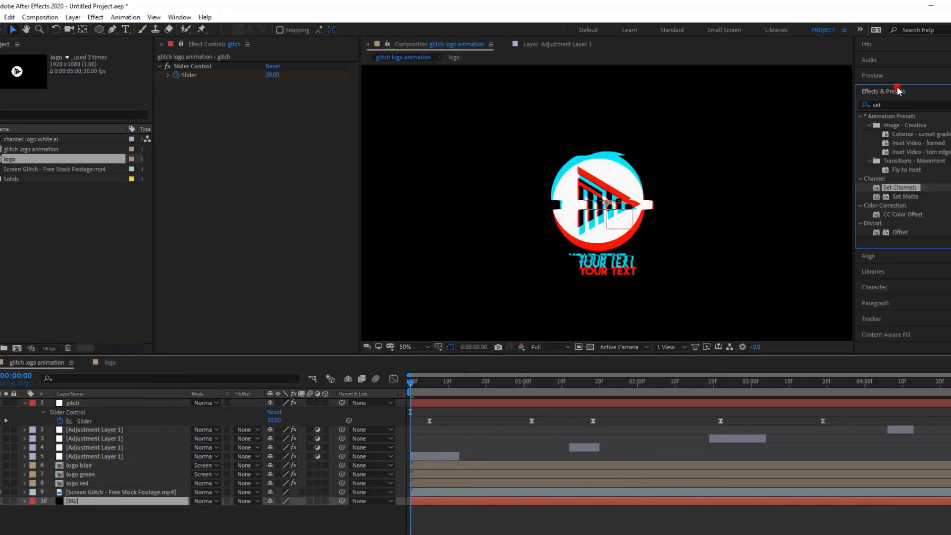
pyautogui.doubleClick(887, 121)
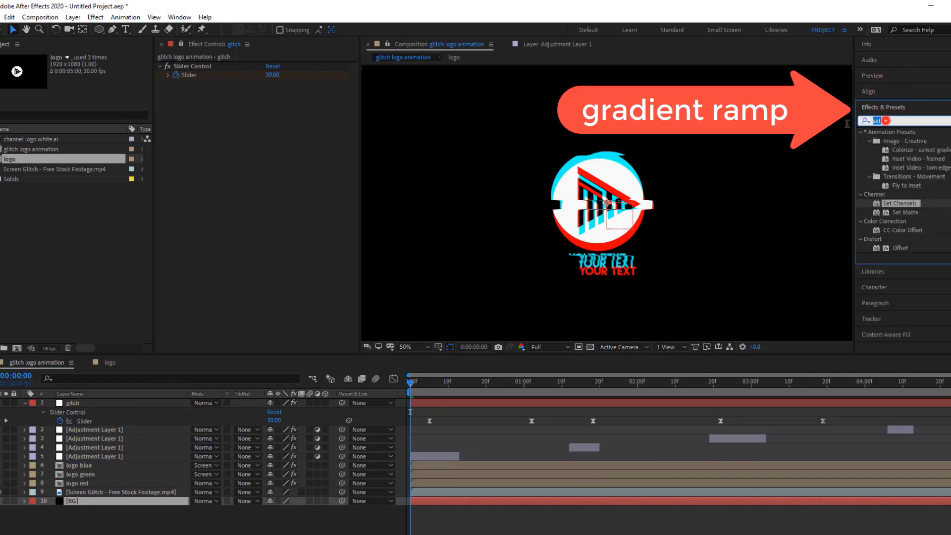
# Step: Apply a radial Gradient Ramp to BG, start point above the frame, end point below
pyautogui.write('ramp')
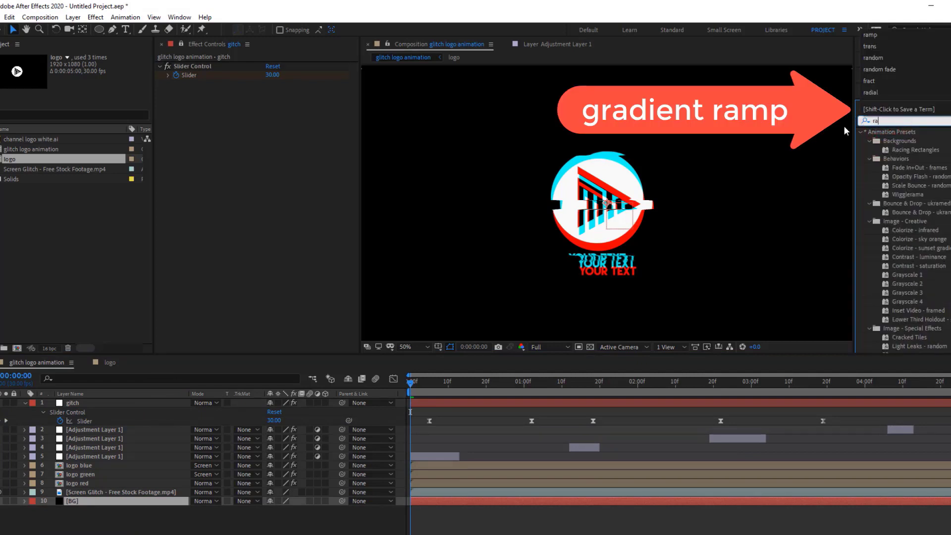
pyautogui.doubleClick(904, 142)
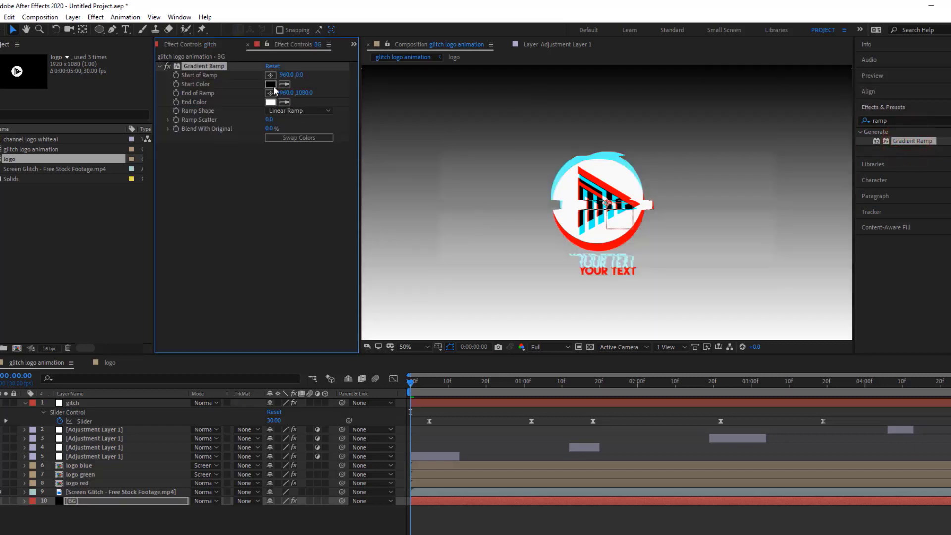
pyautogui.click(290, 111)
pyautogui.click(287, 132)
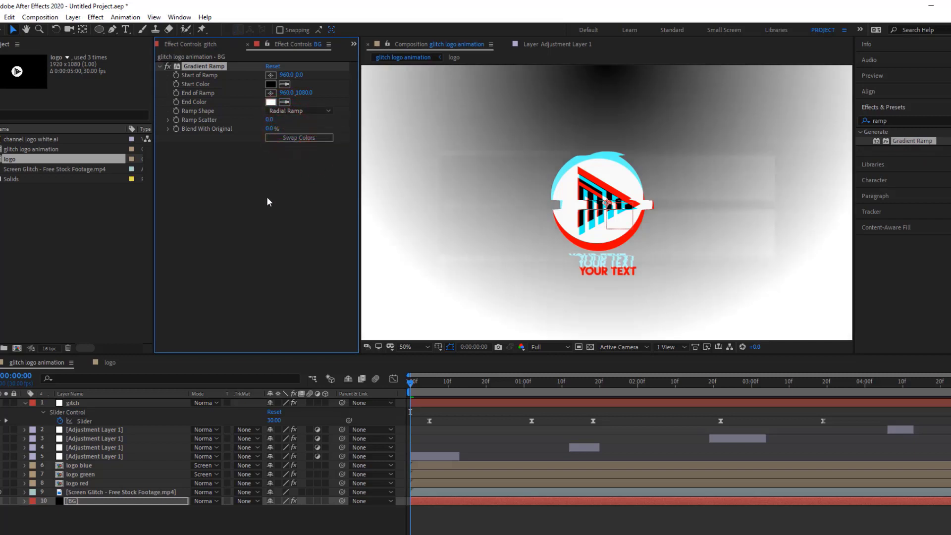
pyautogui.press(',')
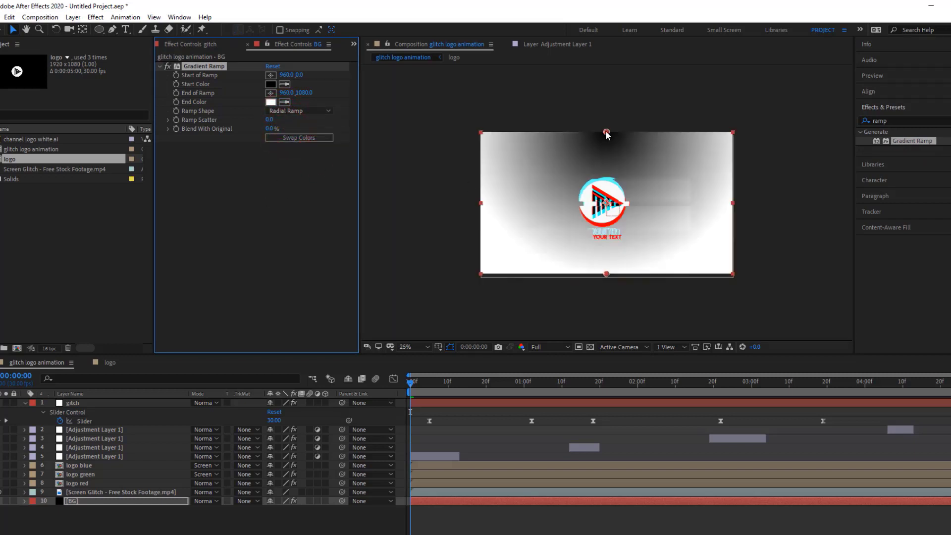
pyautogui.moveTo(607, 132); pyautogui.dragTo(598, 102)
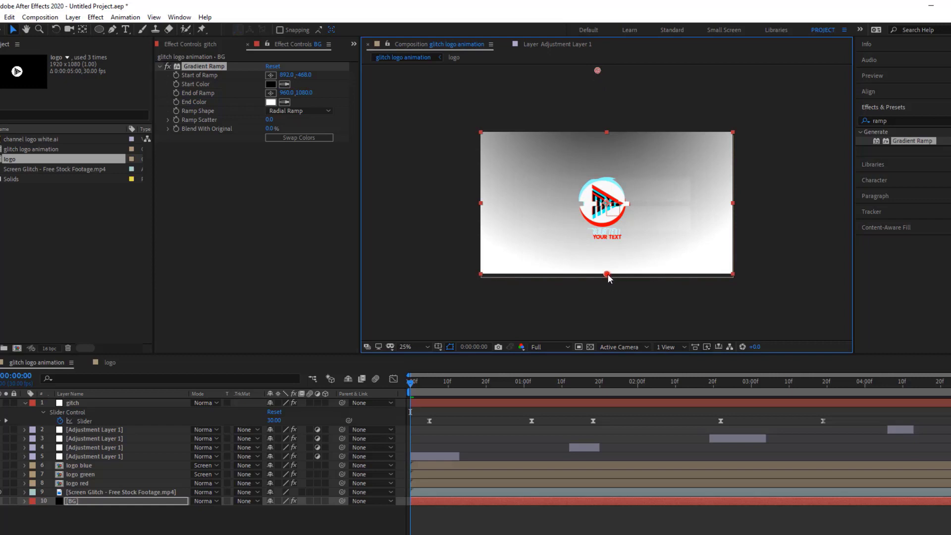
pyautogui.moveTo(607, 273); pyautogui.dragTo(609, 328)
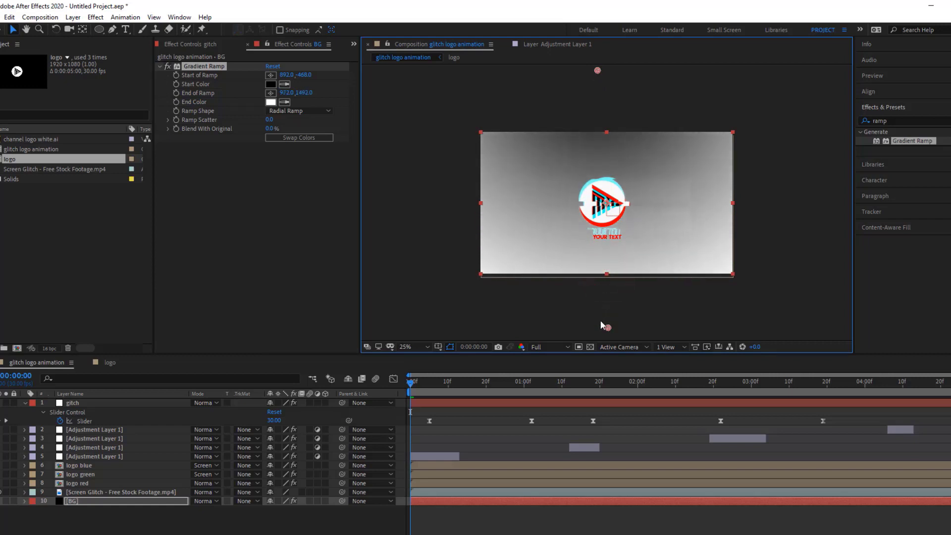
# Step: Set the ramp's end colour to 010101 and start colour to 1C0121
pyautogui.click(271, 102)
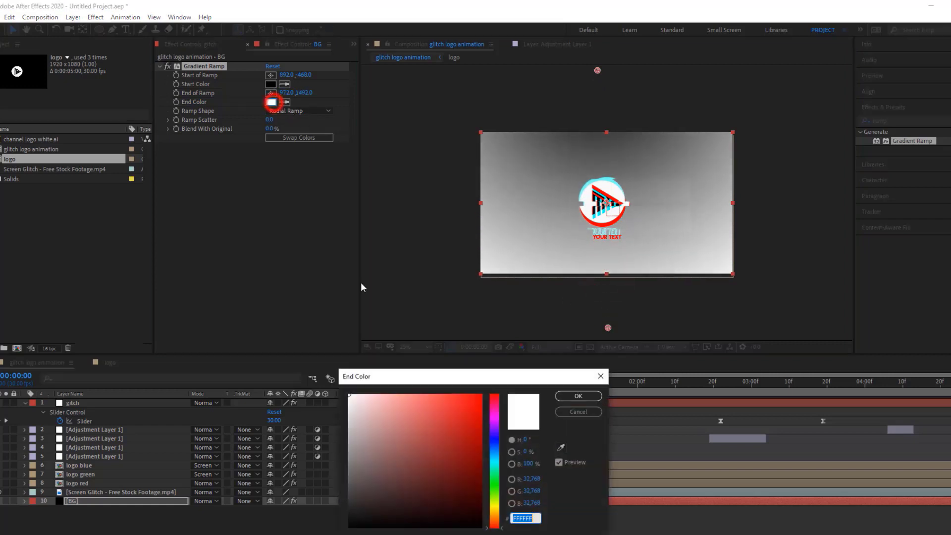
pyautogui.click(397, 527)
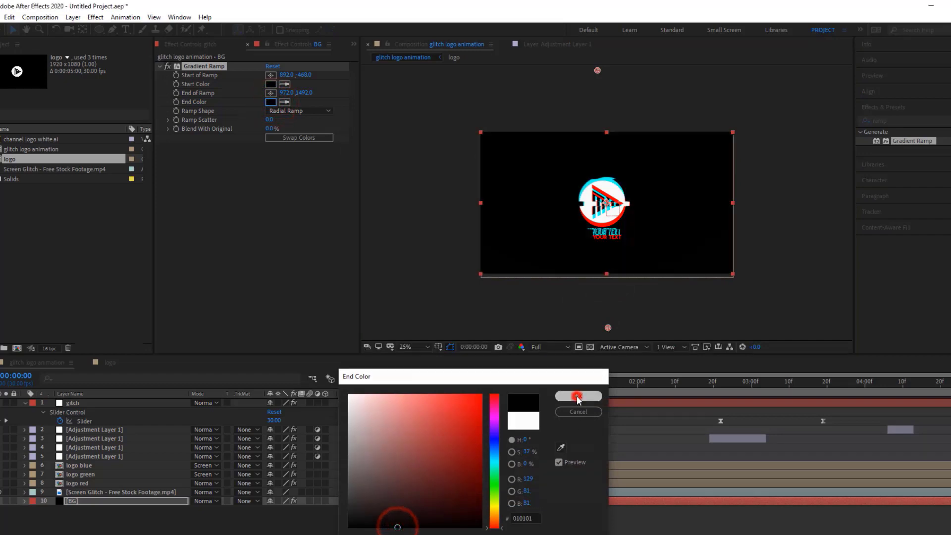
pyautogui.click(575, 395)
pyautogui.click(271, 84)
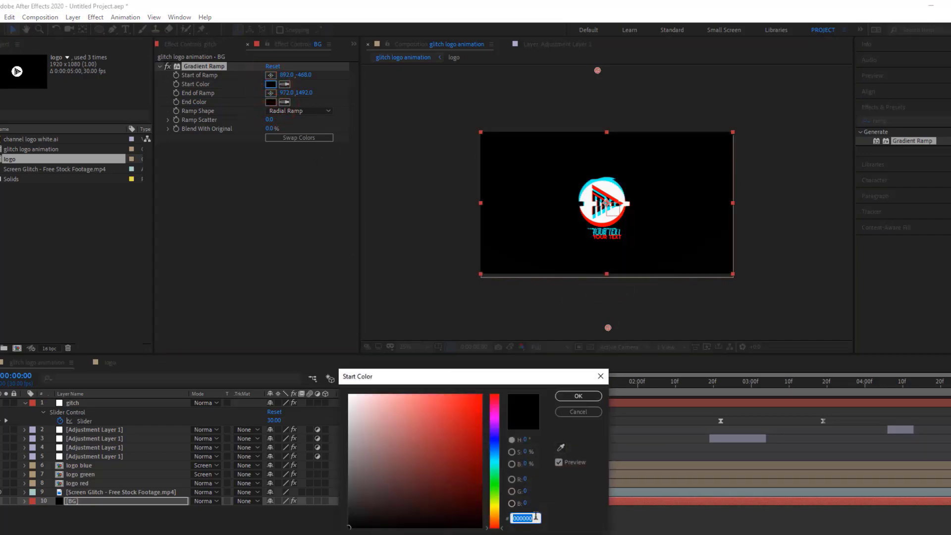
pyautogui.write('1C')
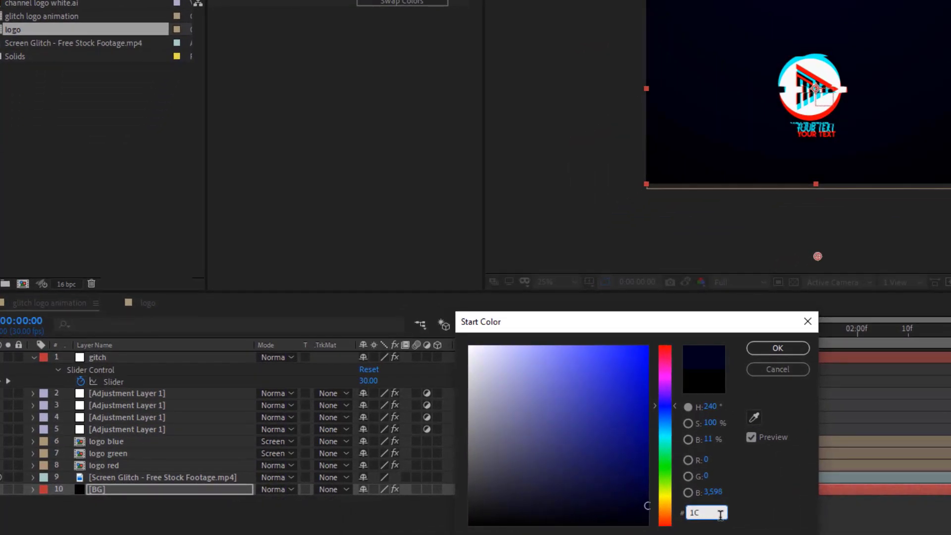
pyautogui.write('0')
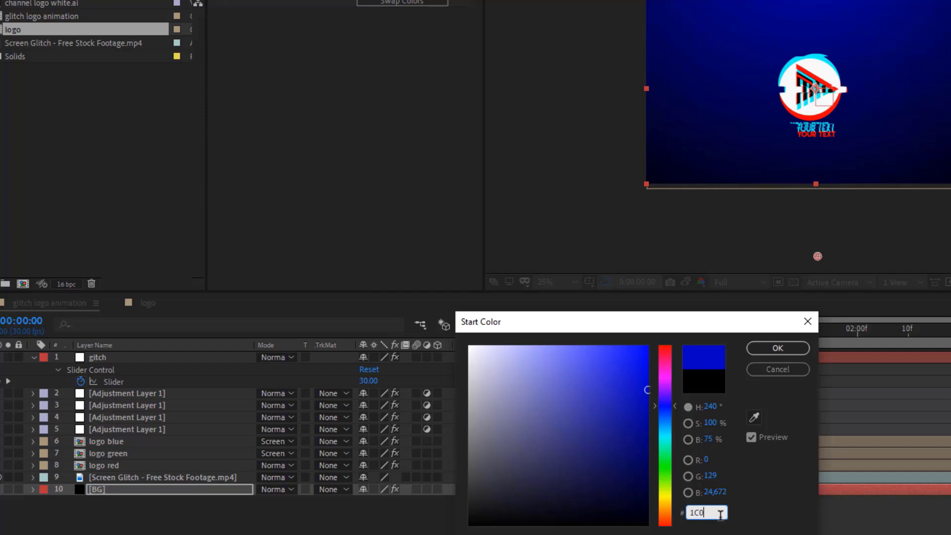
pyautogui.write('121')
pyautogui.click(775, 351)
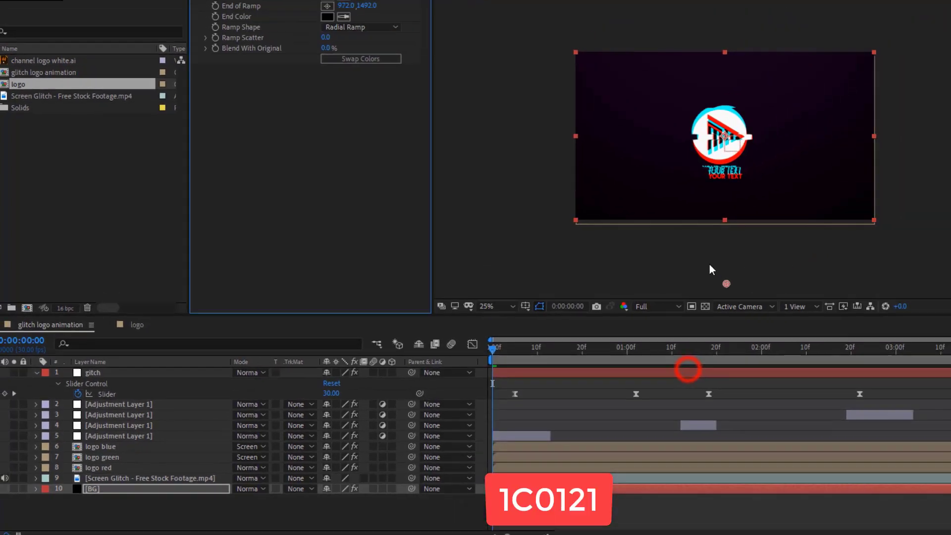
pyautogui.scroll(2, 591, 292)
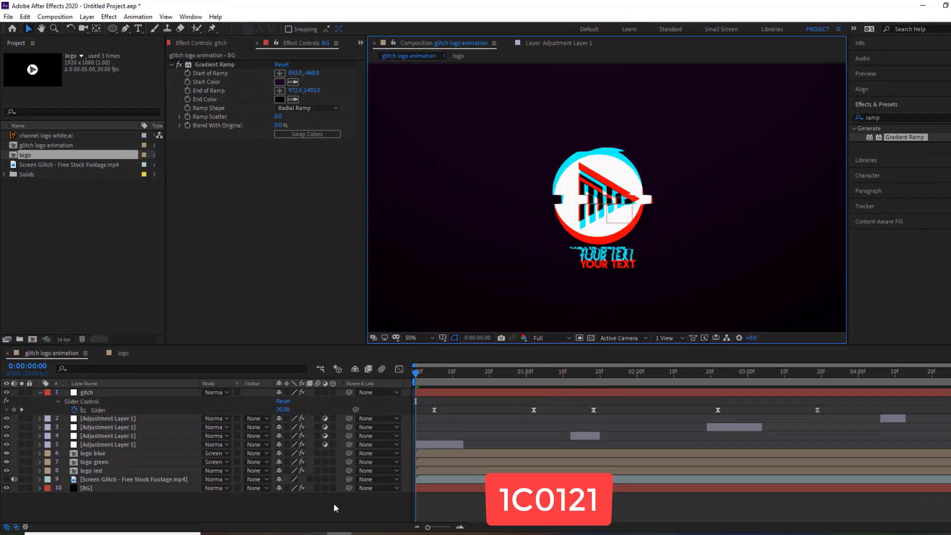
# Step: Rewind to 0f and play the glitch logo over its dark purple radial background
pyautogui.click(332, 506)
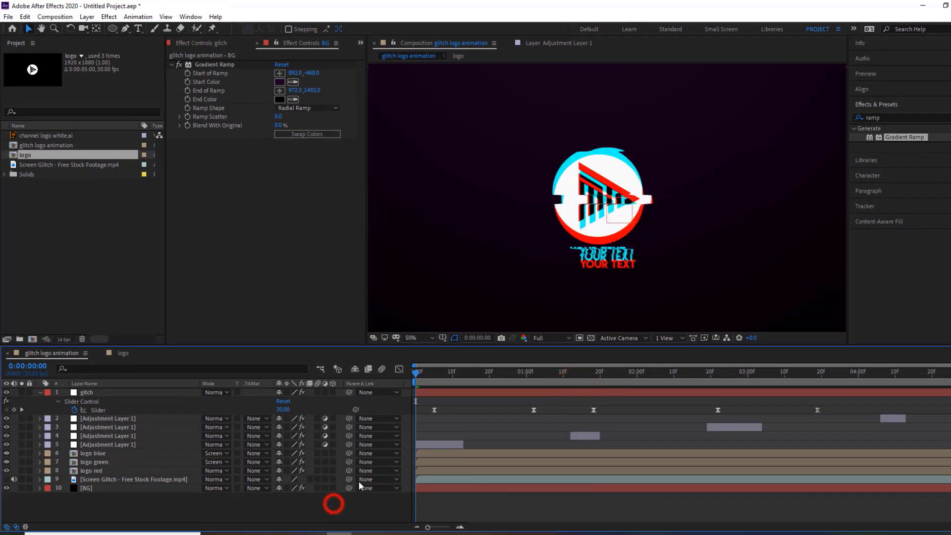
pyautogui.click(416, 372)
pyautogui.press('space')
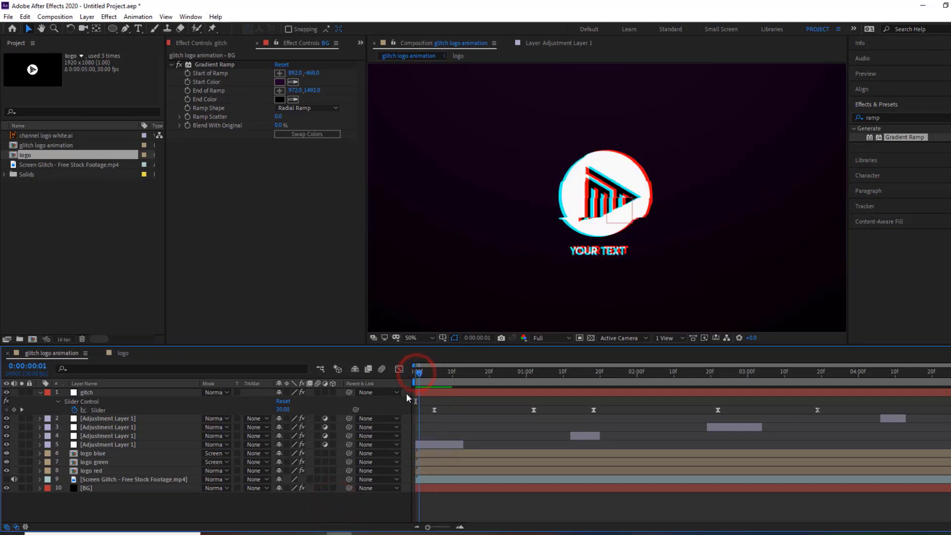
pyautogui.press('space')
pyautogui.click(868, 76)
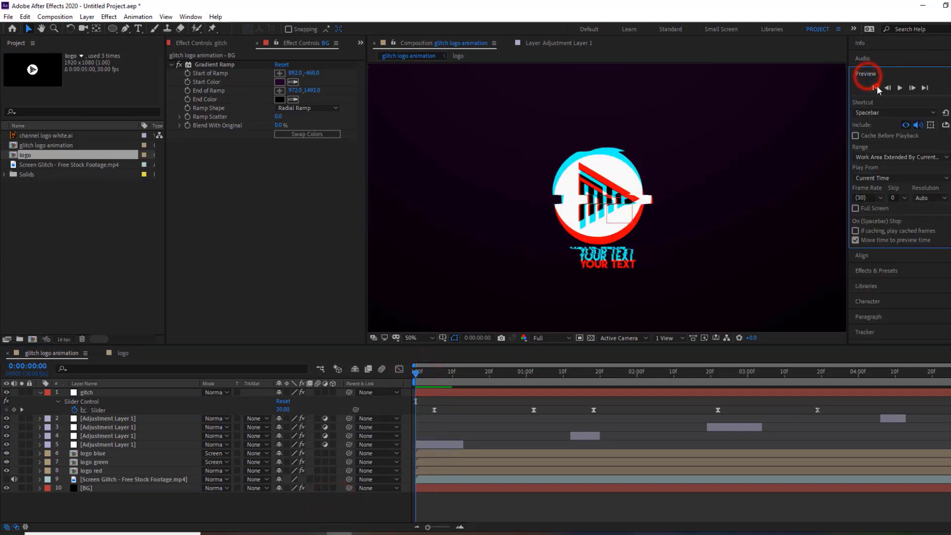
pyautogui.click(899, 88)
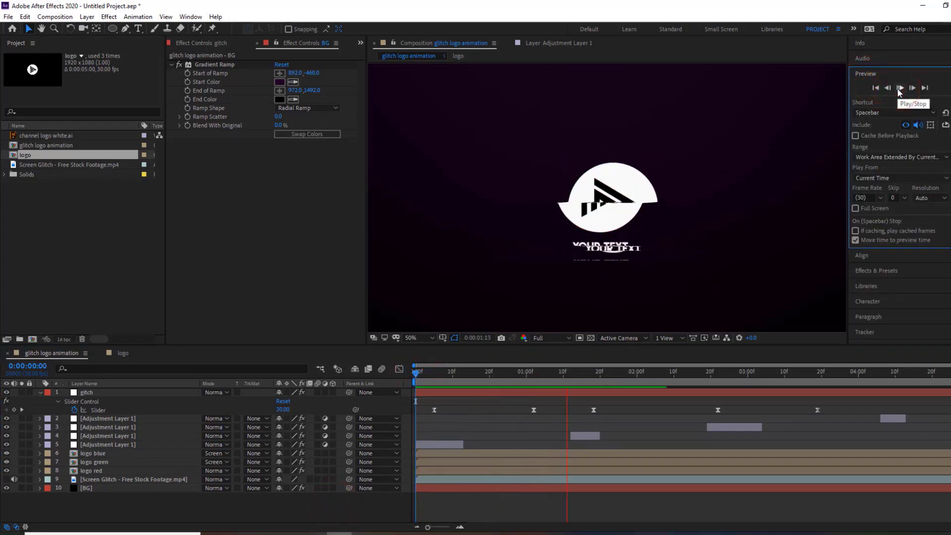